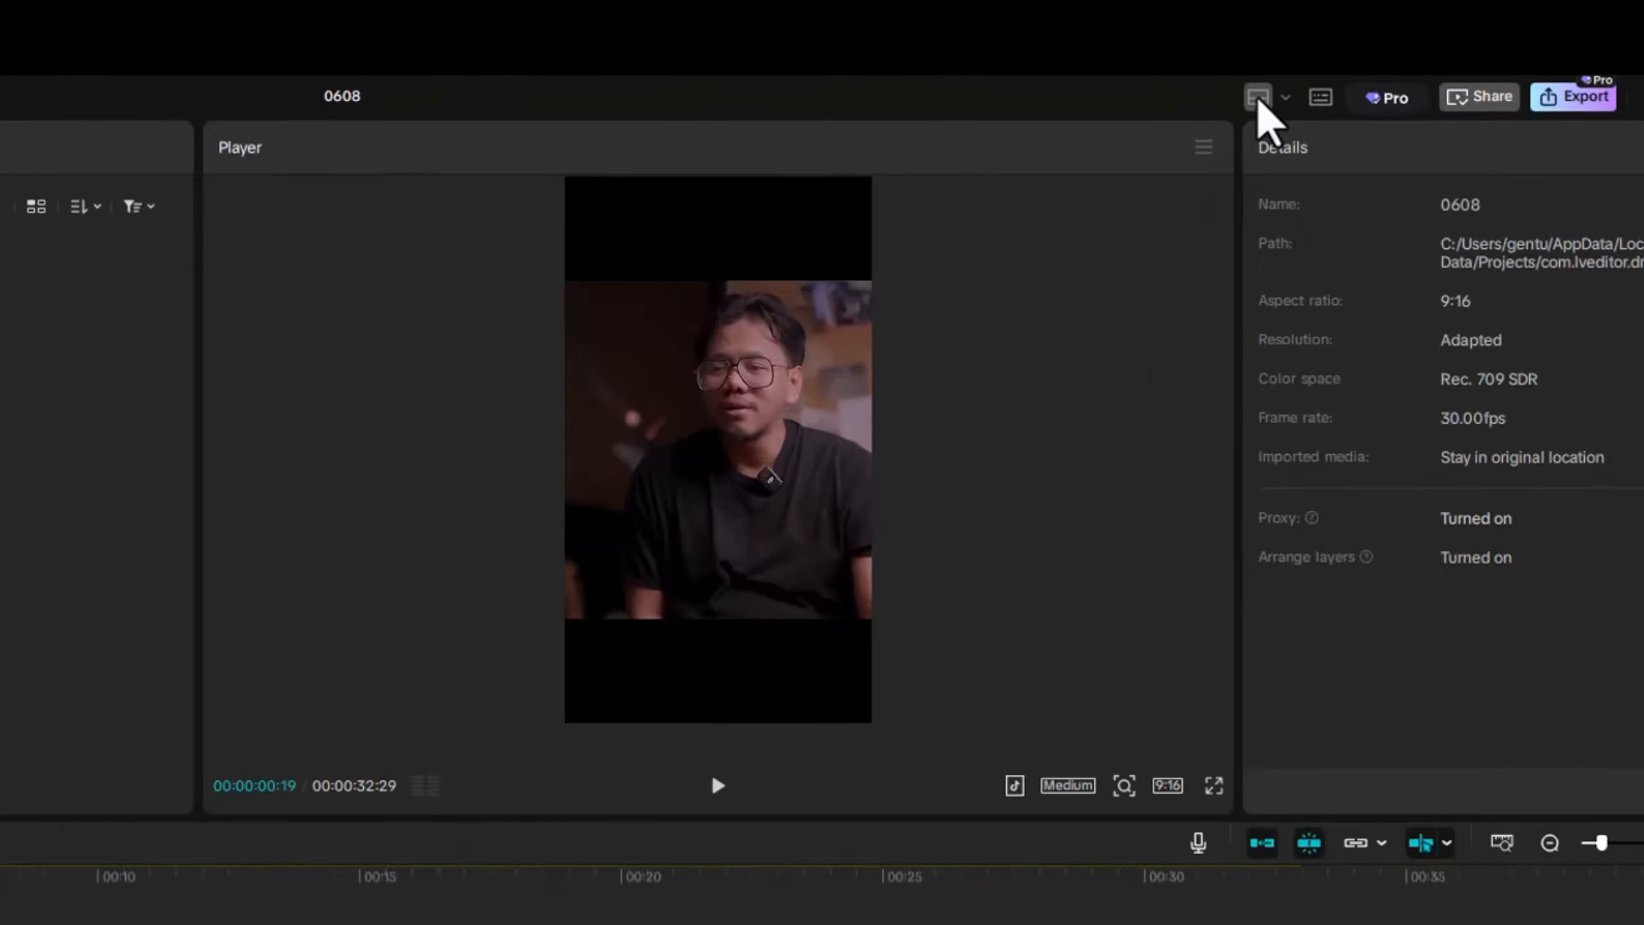
Switch the workspace layout to Vertical for editing a social media video.
{"action": "left_click", "coordinate": [1258, 98]}
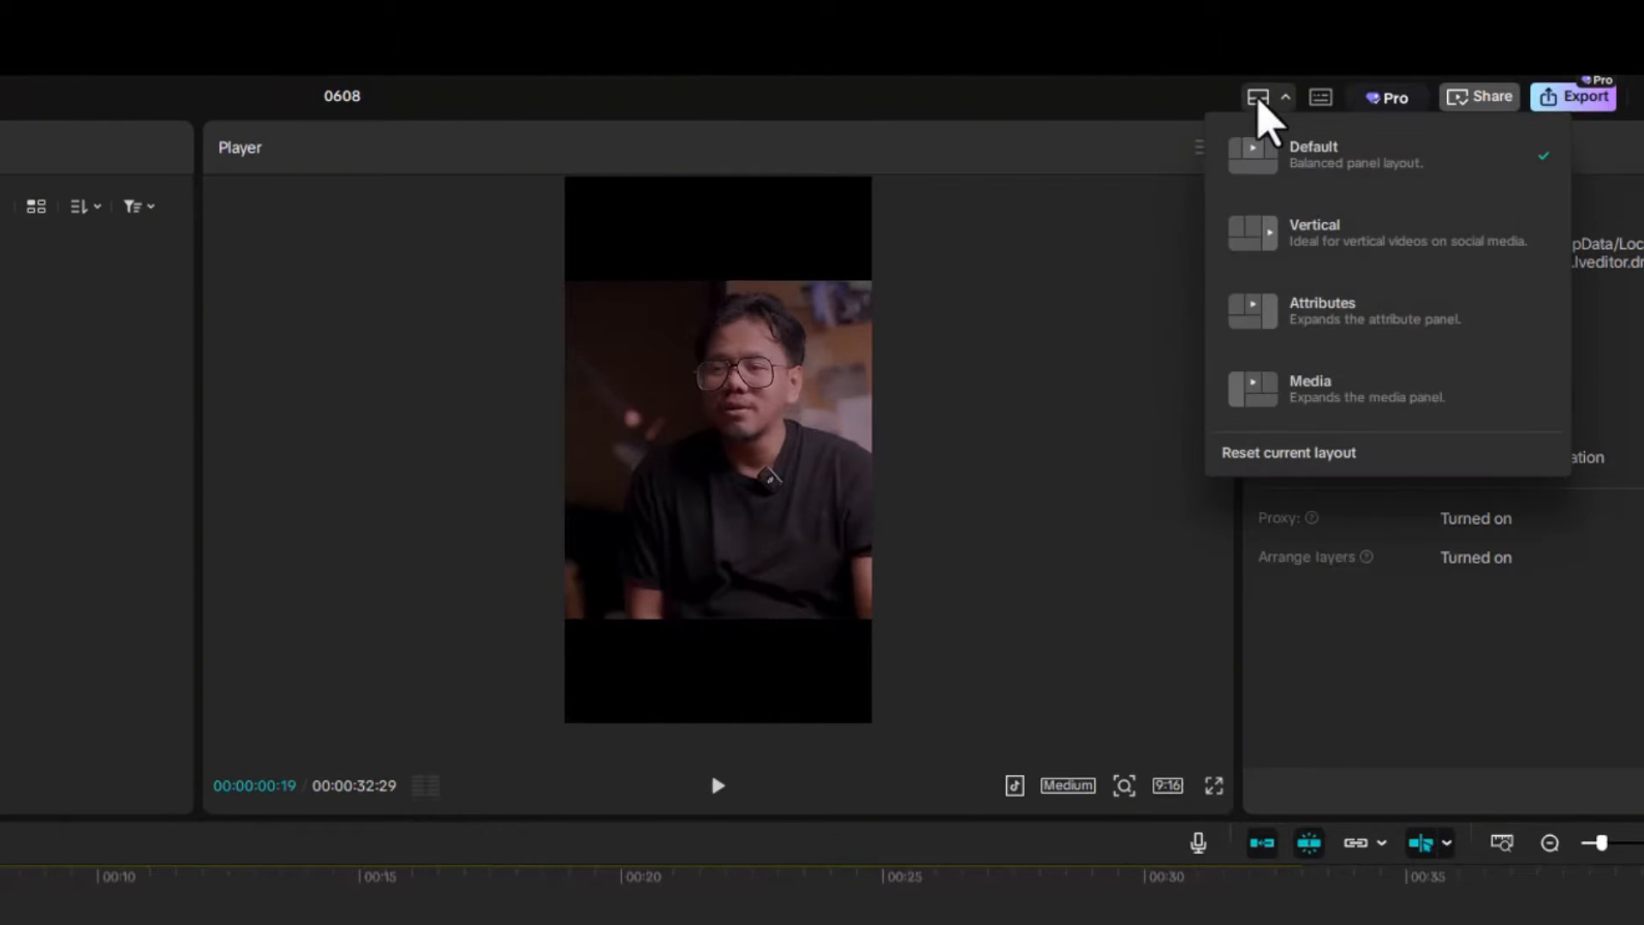
{"action": "left_click", "coordinate": [1330, 243]}
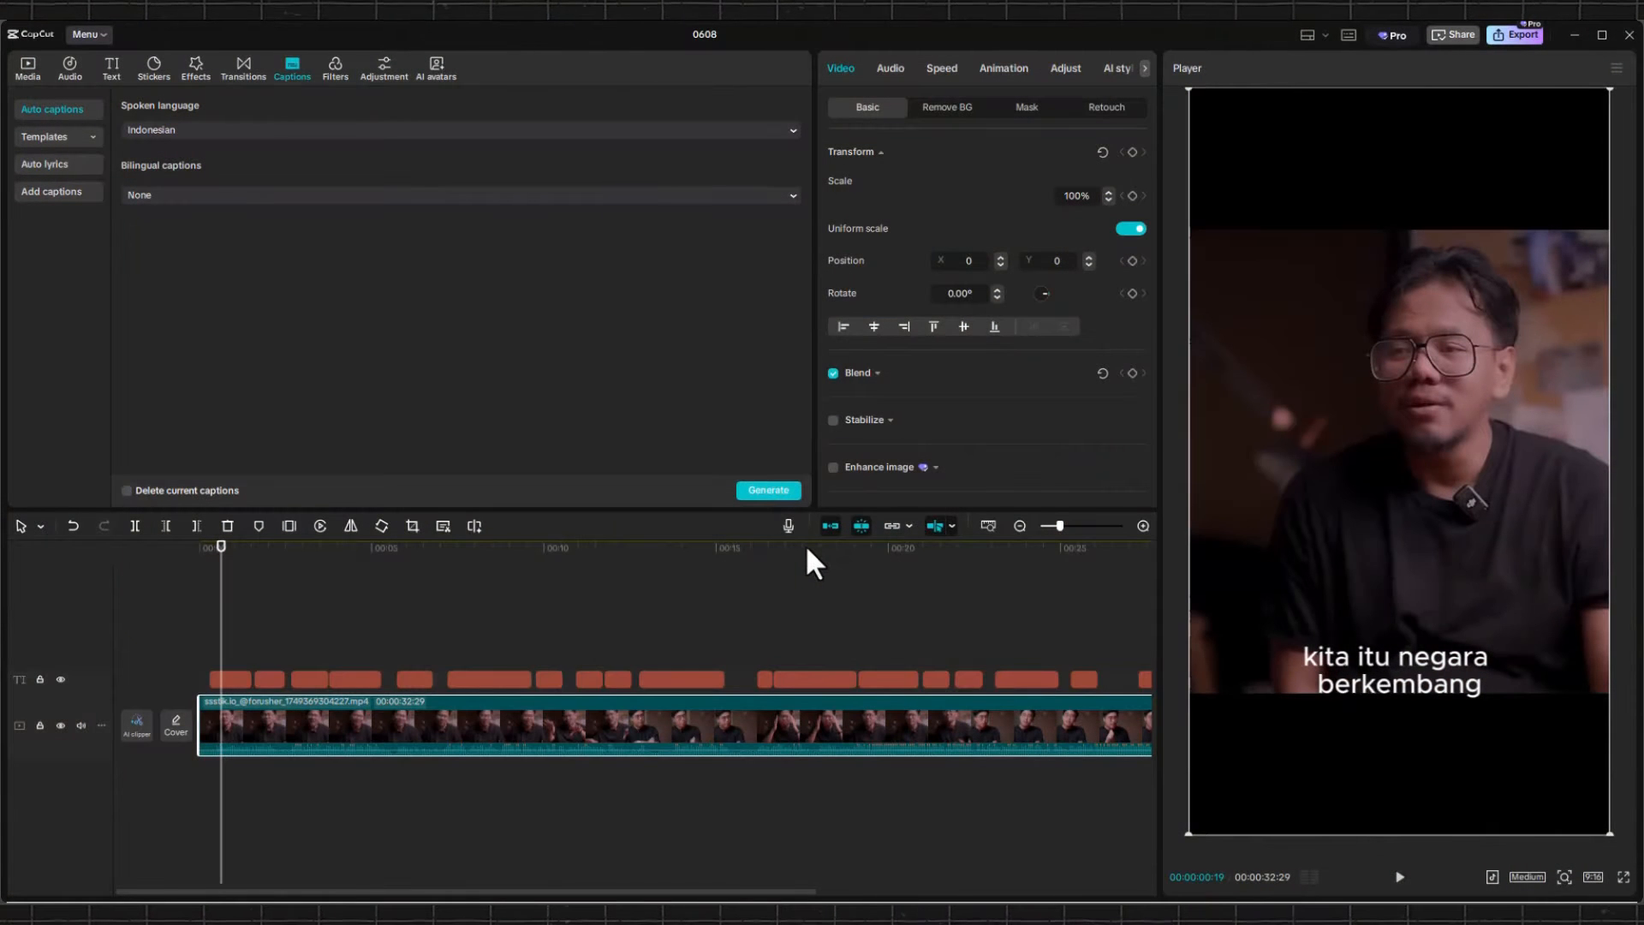
Apply the bold white uppercase single-word text template to all captions and play back part of the clip.
{"action": "left_click", "coordinate": [807, 549]}
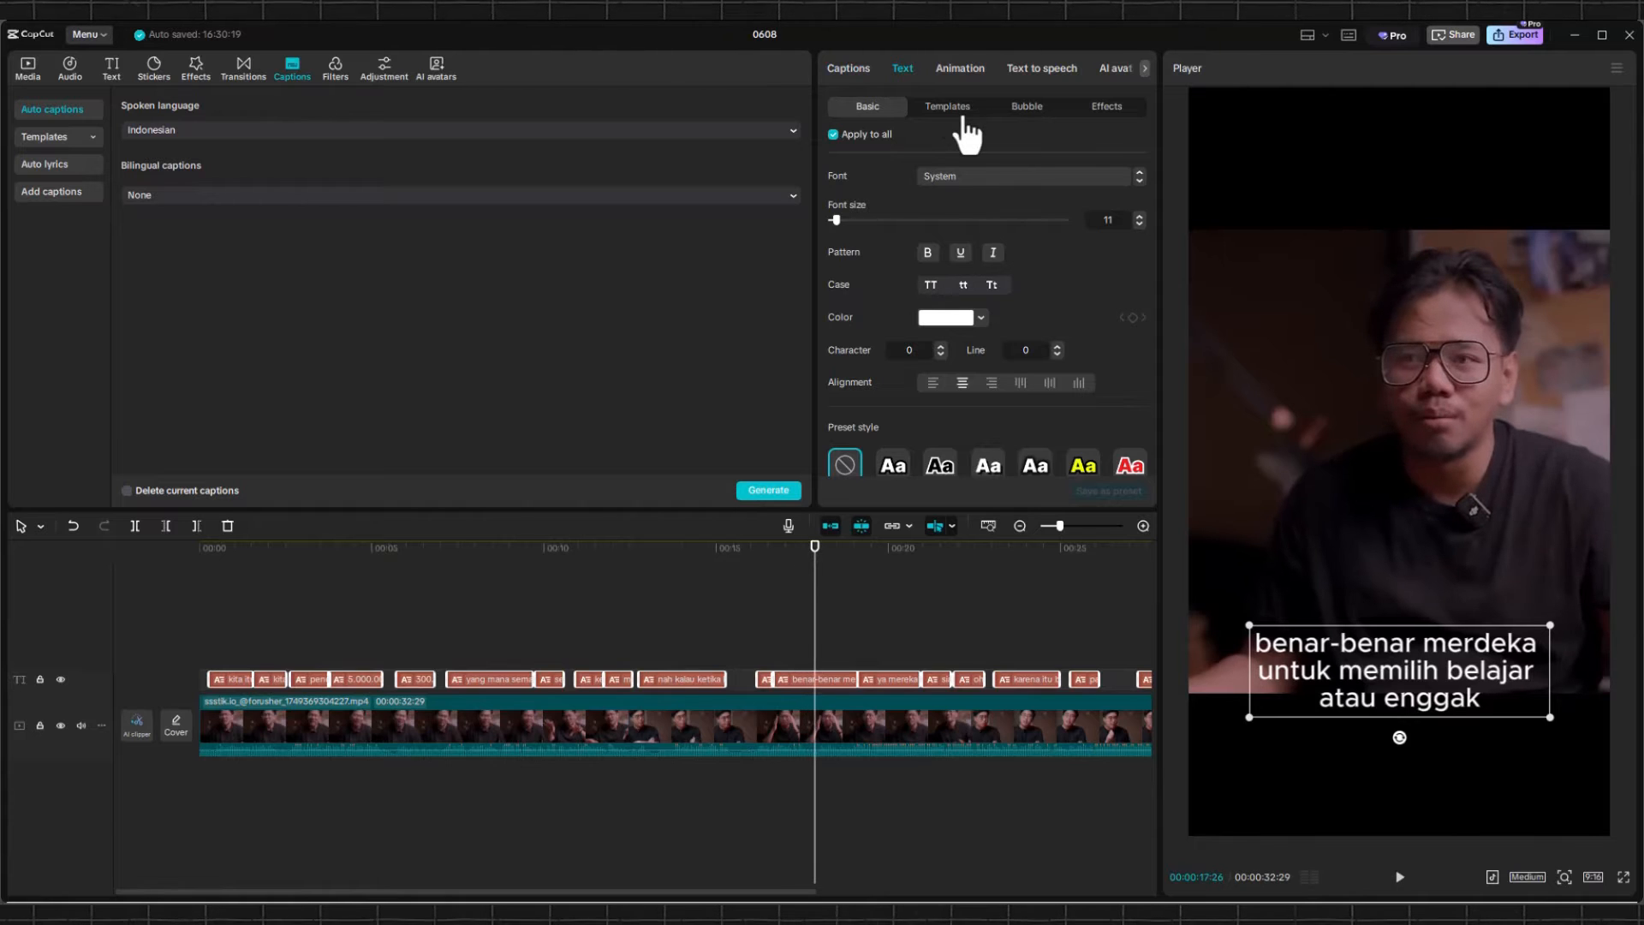
{"action": "left_click", "coordinate": [964, 111]}
{"action": "left_click", "coordinate": [856, 244]}
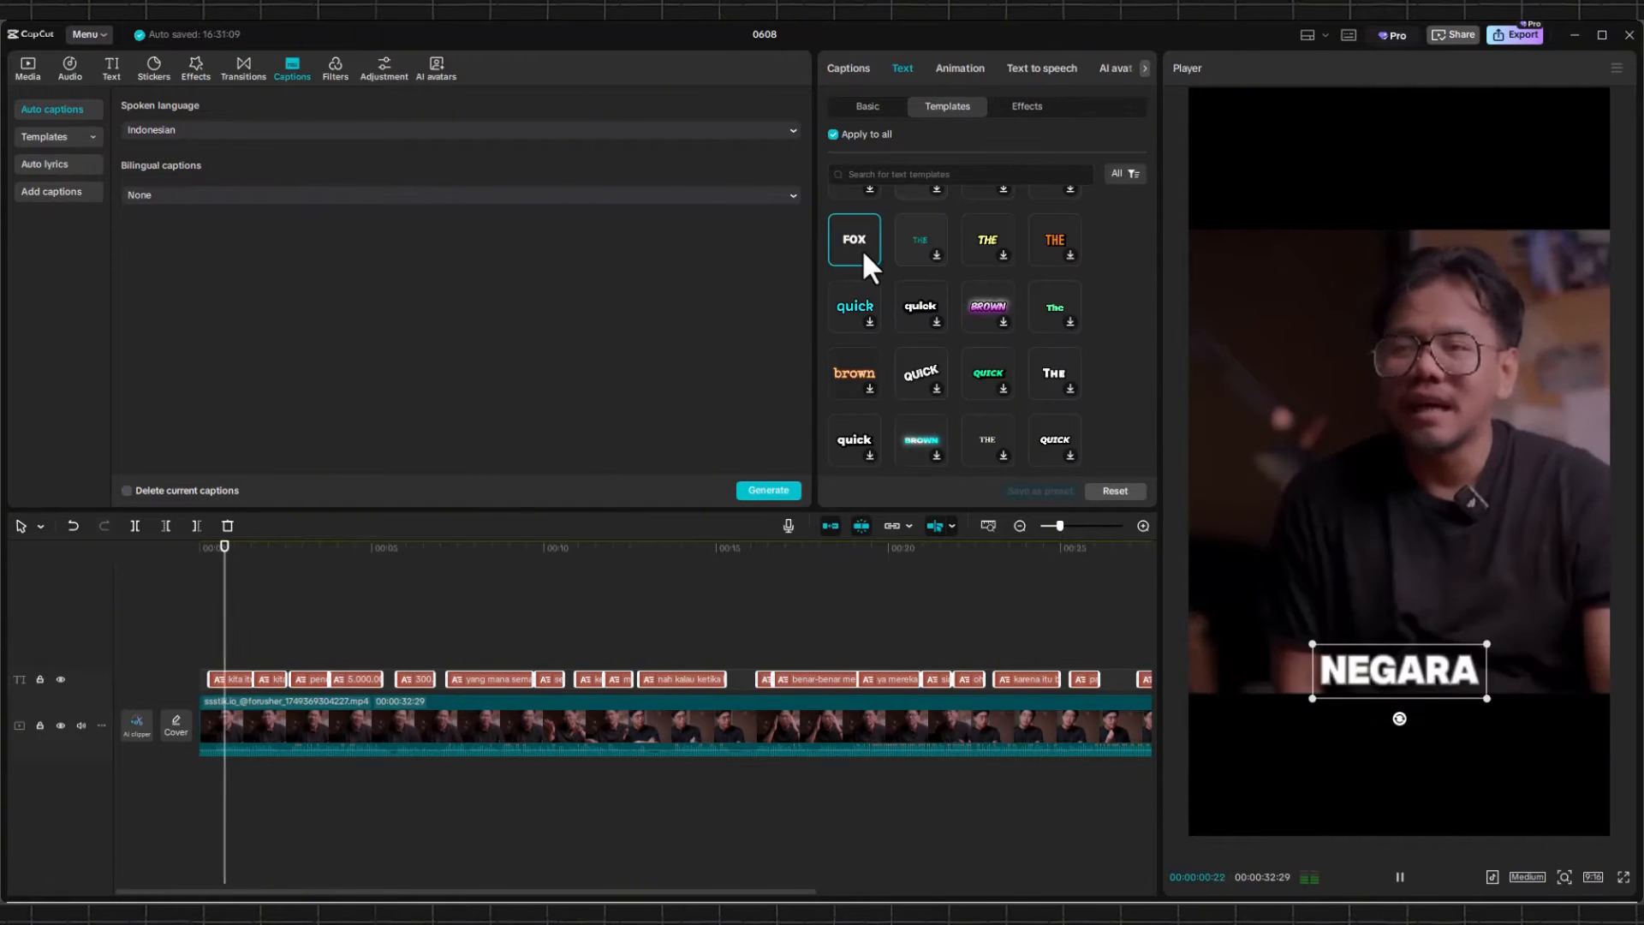
{"action": "left_click", "coordinate": [672, 548]}
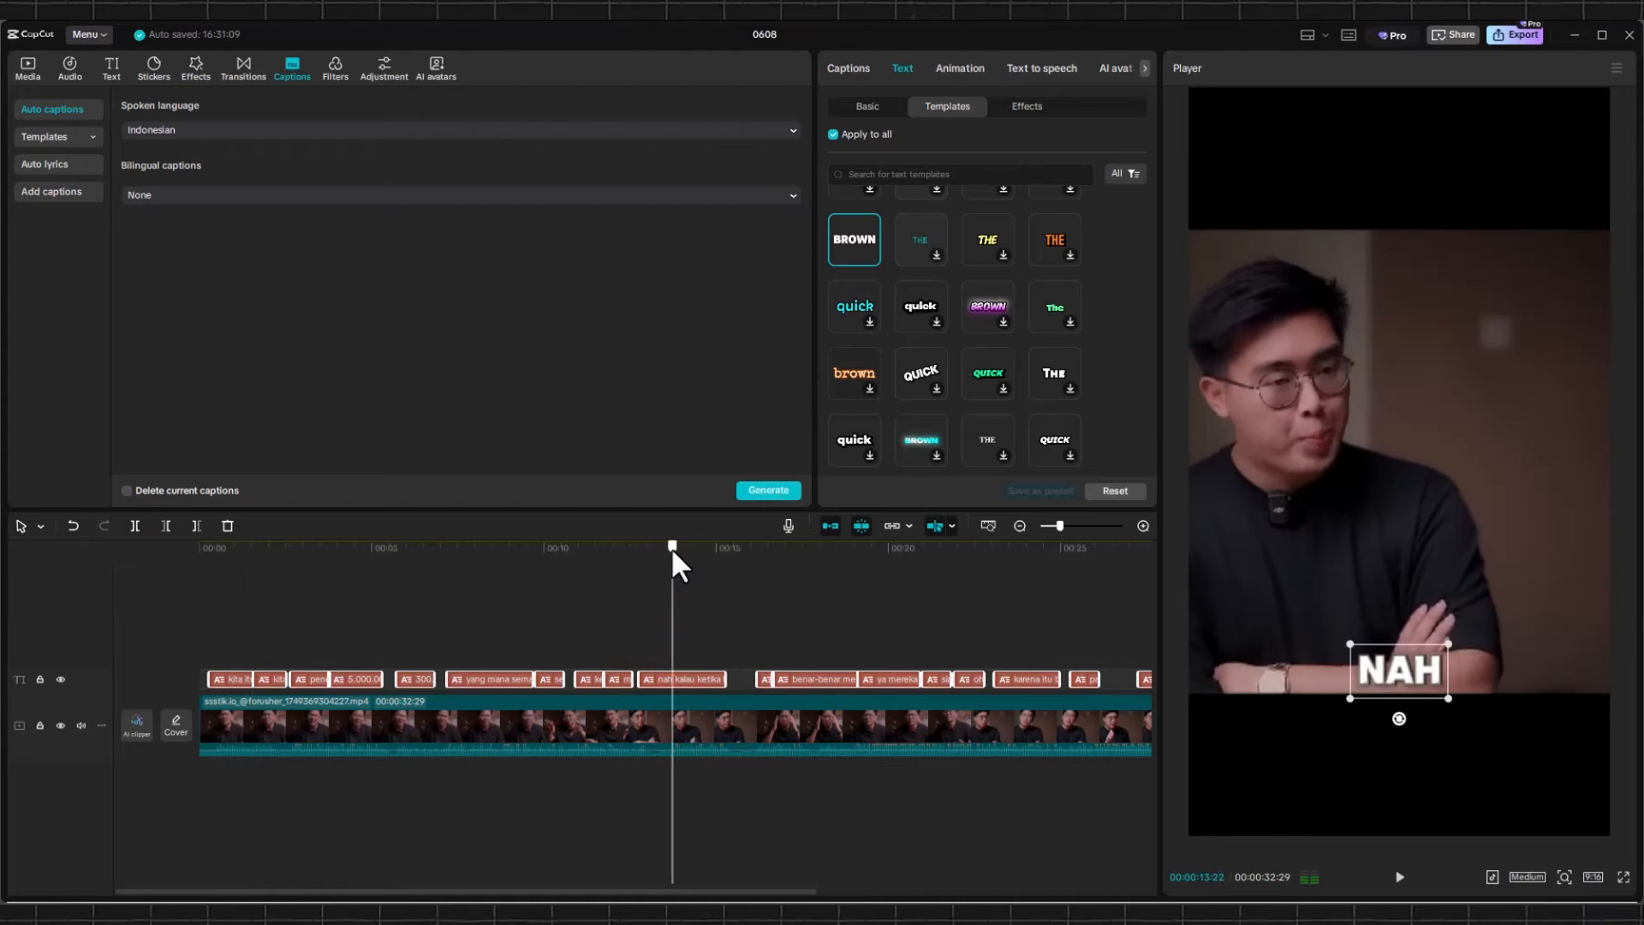
{"action": "key", "text": "space"}
{"action": "left_click_drag", "start_coordinate": [718, 548], "coordinate": [672, 573]}
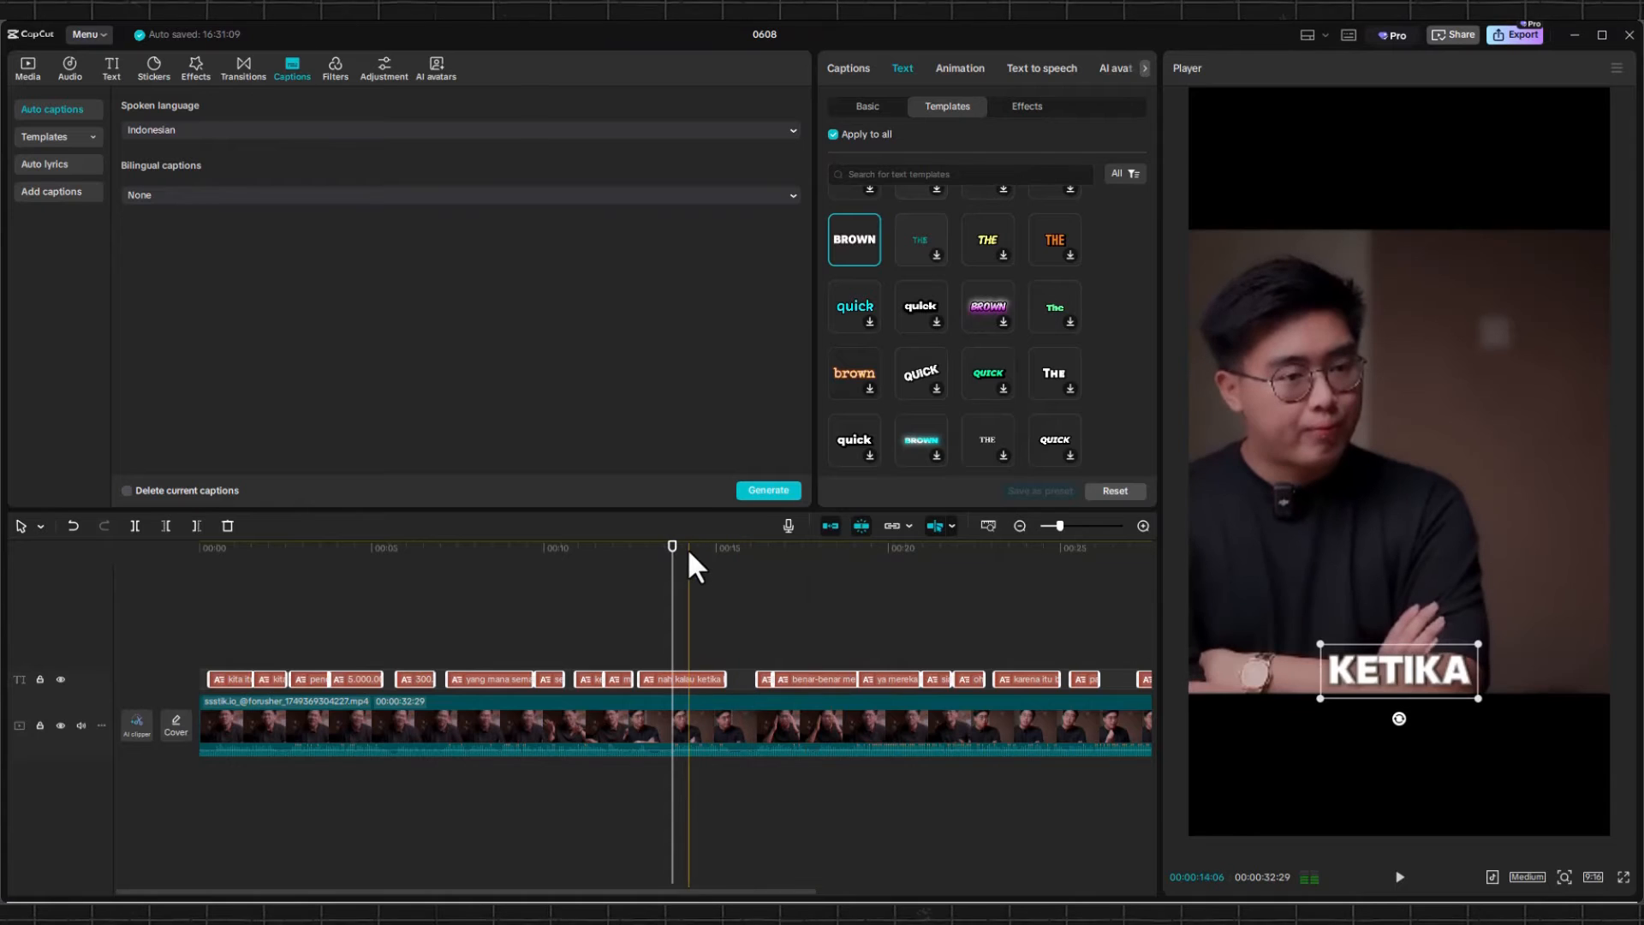
{"action": "left_click", "coordinate": [688, 550]}
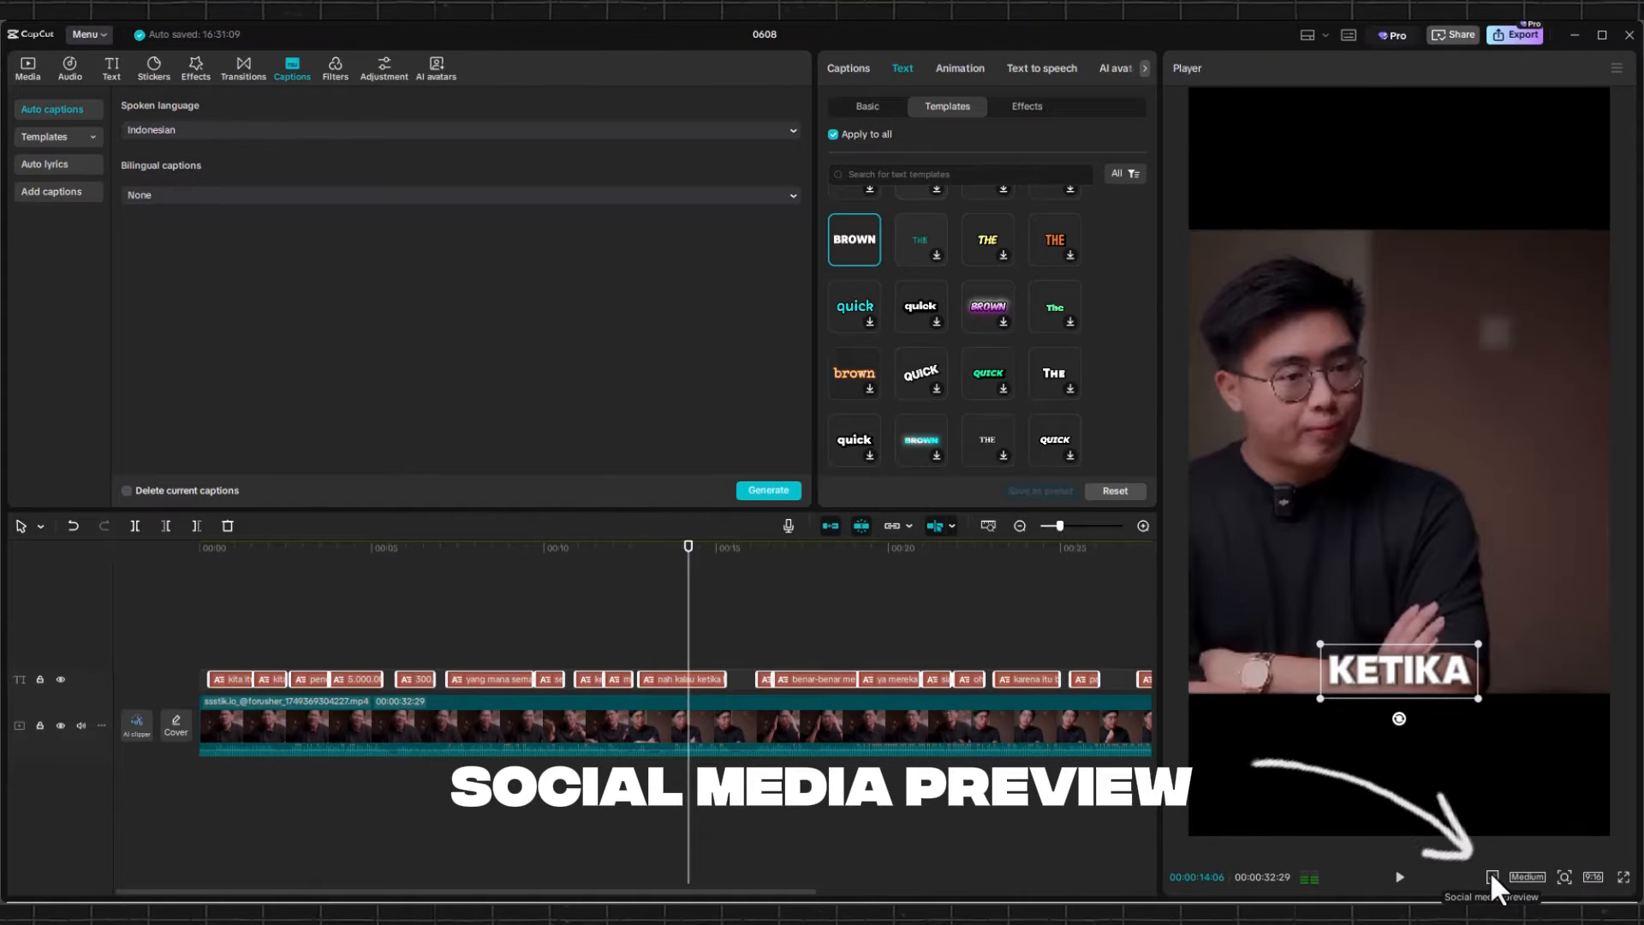
Turn on the social media preview for YouTube Shorts in the player.
{"action": "left_click", "coordinate": [1491, 873]}
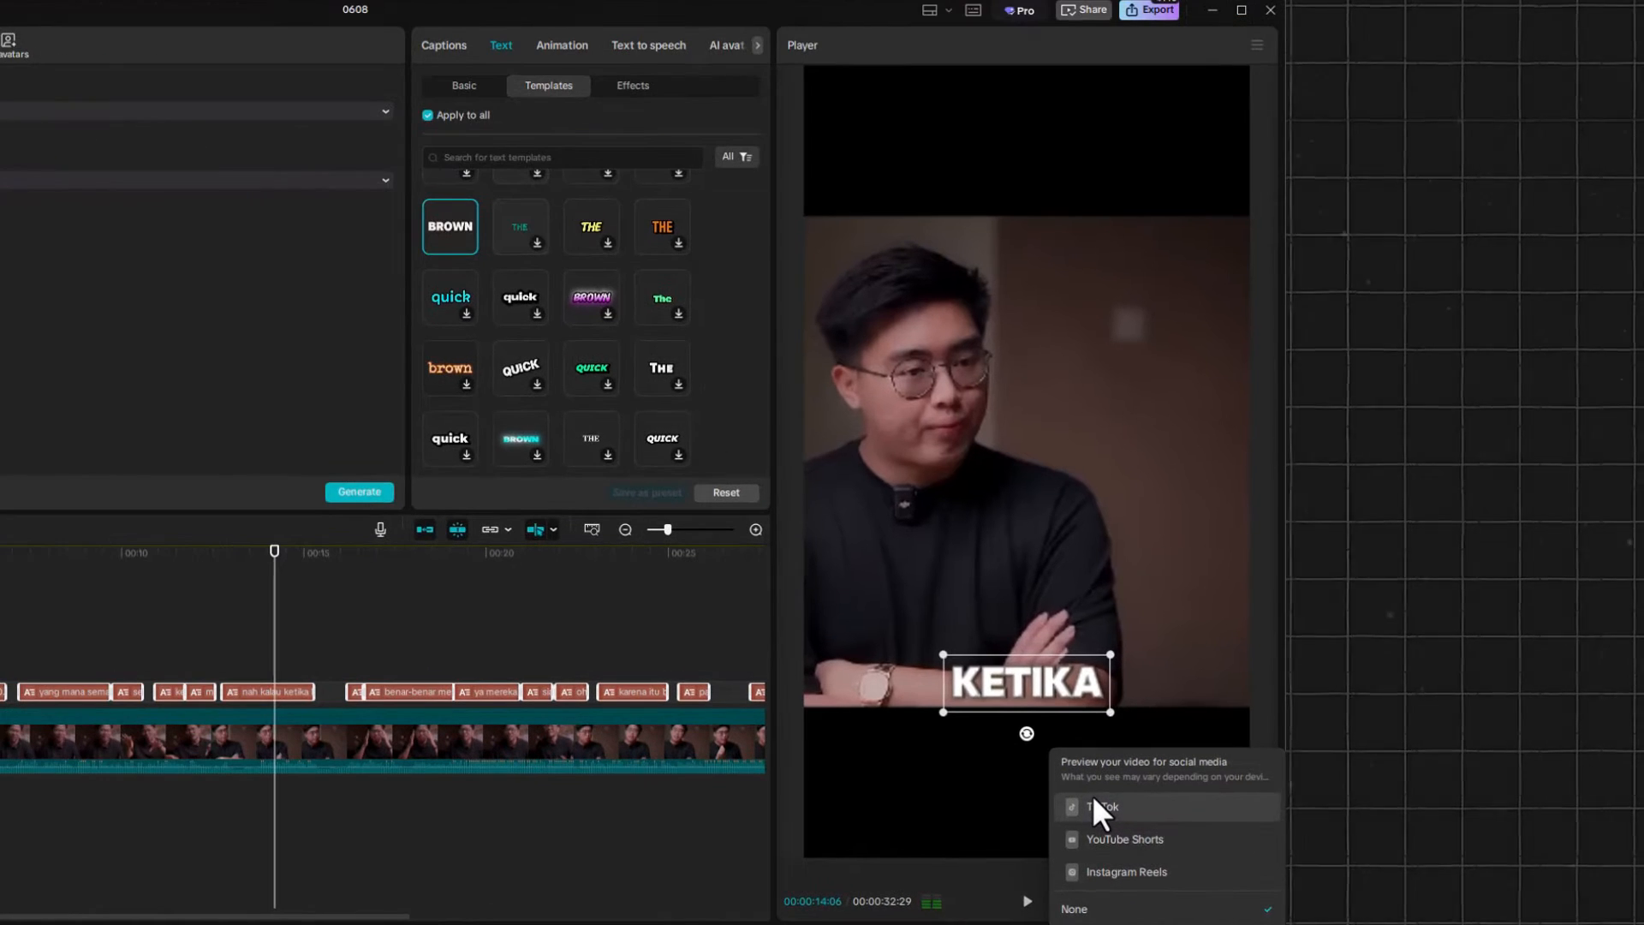
{"action": "left_click", "coordinate": [1118, 836]}
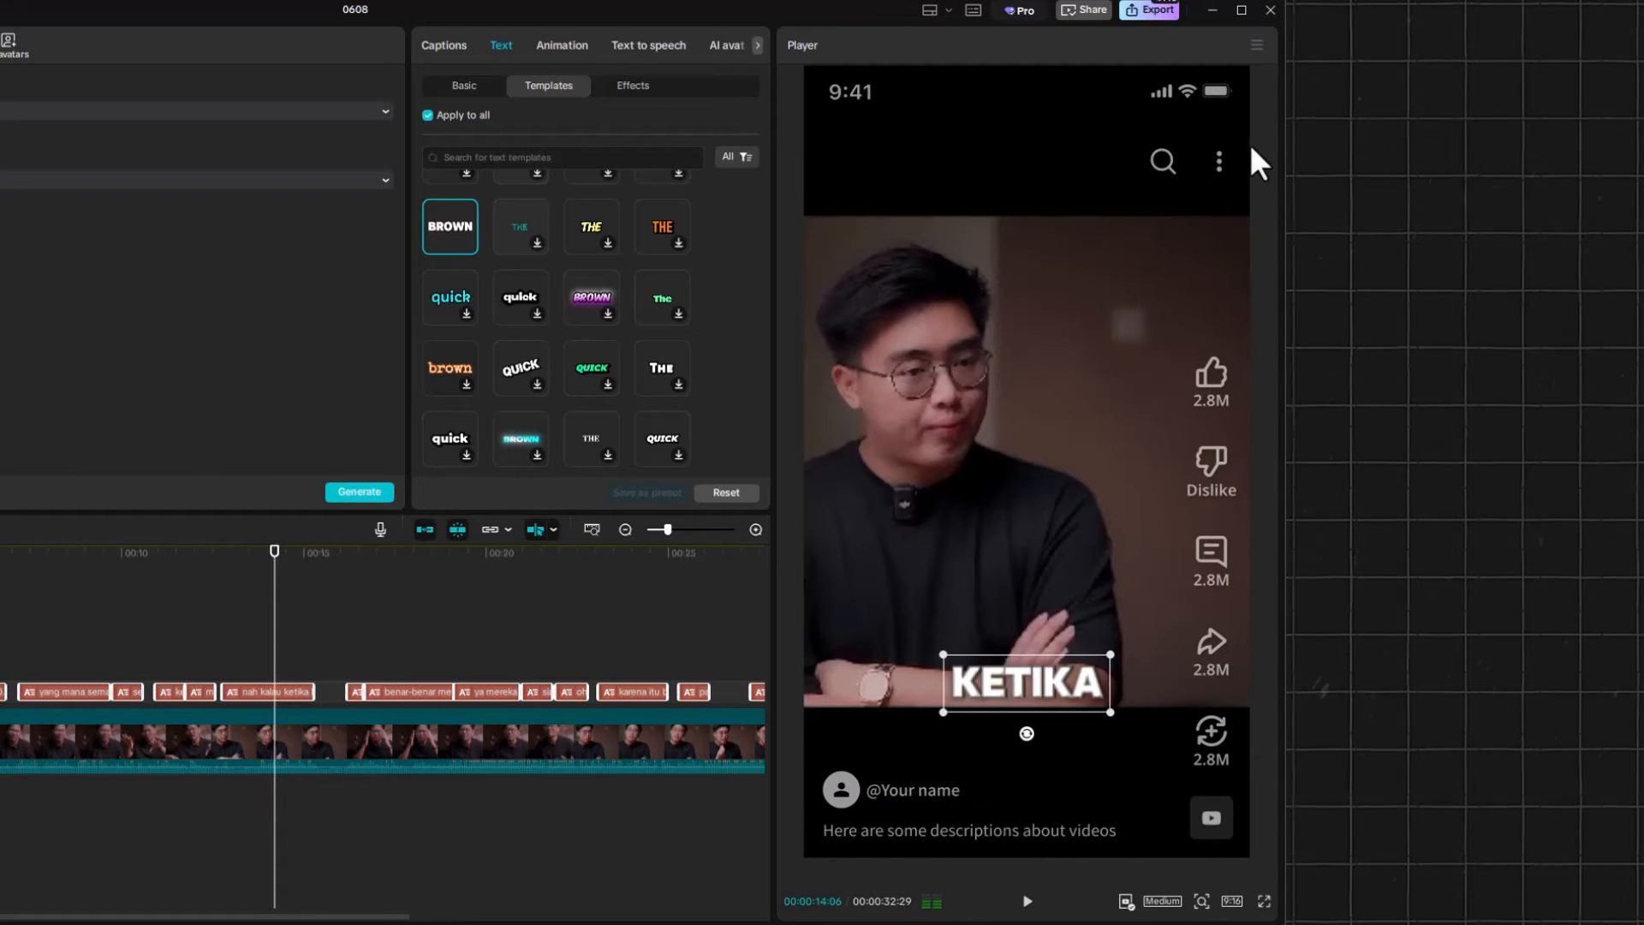
Add a horizontal guide and place it just below the search and options icons of the Shorts overlay.
{"action": "left_click", "coordinate": [1256, 44]}
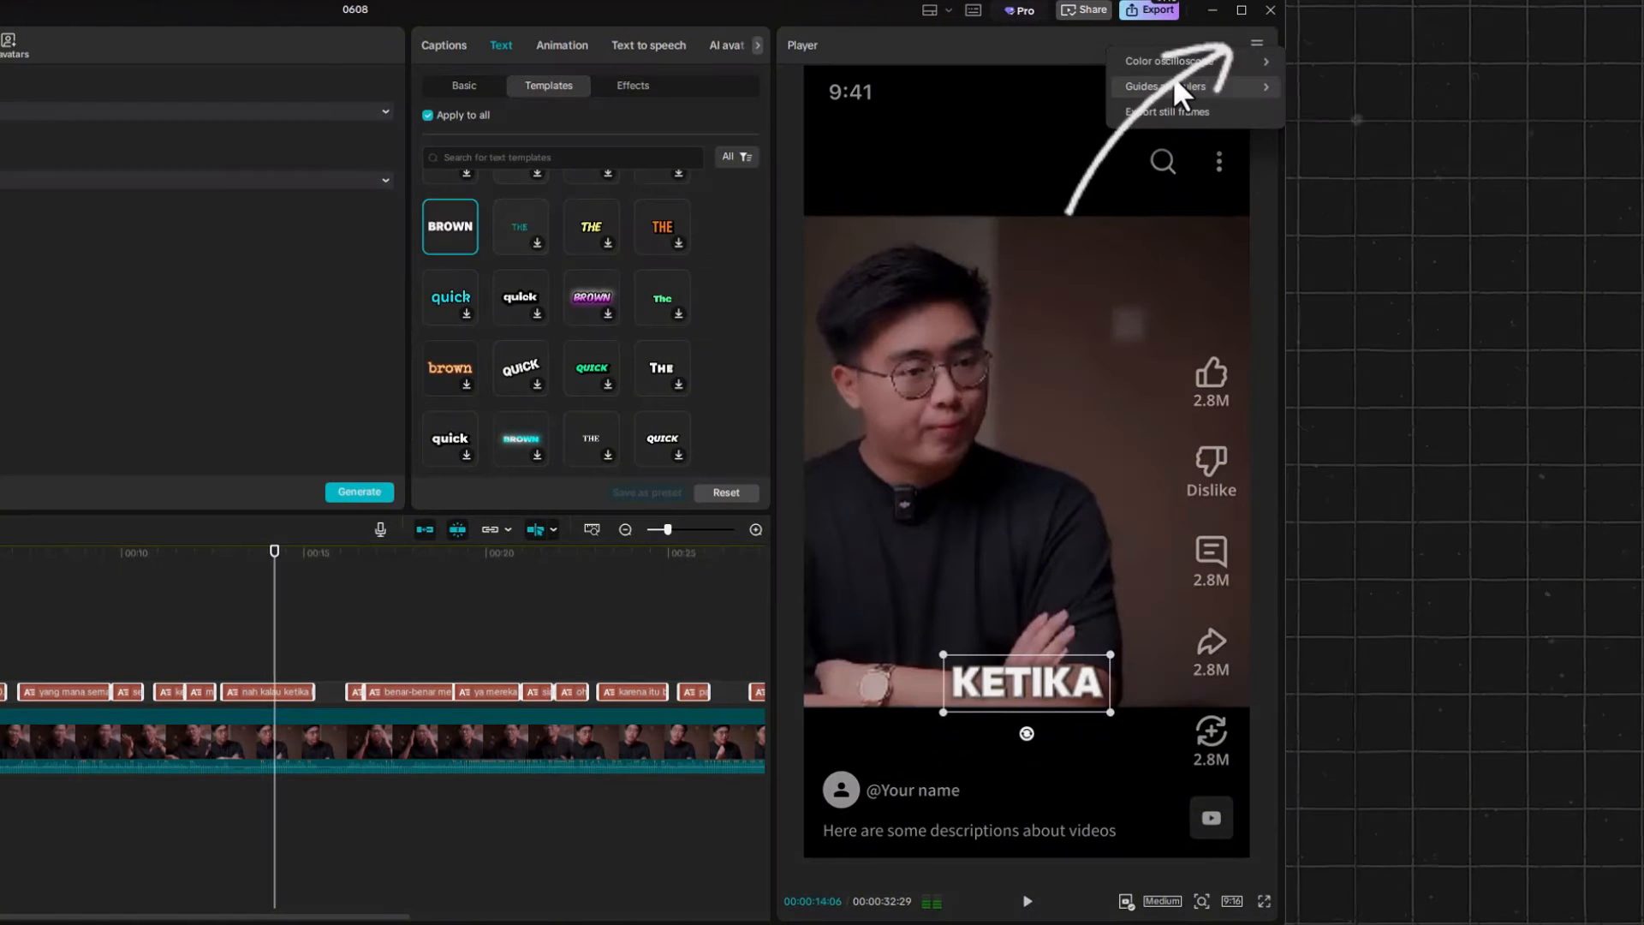
{"action": "mouse_move", "coordinate": [1169, 84]}
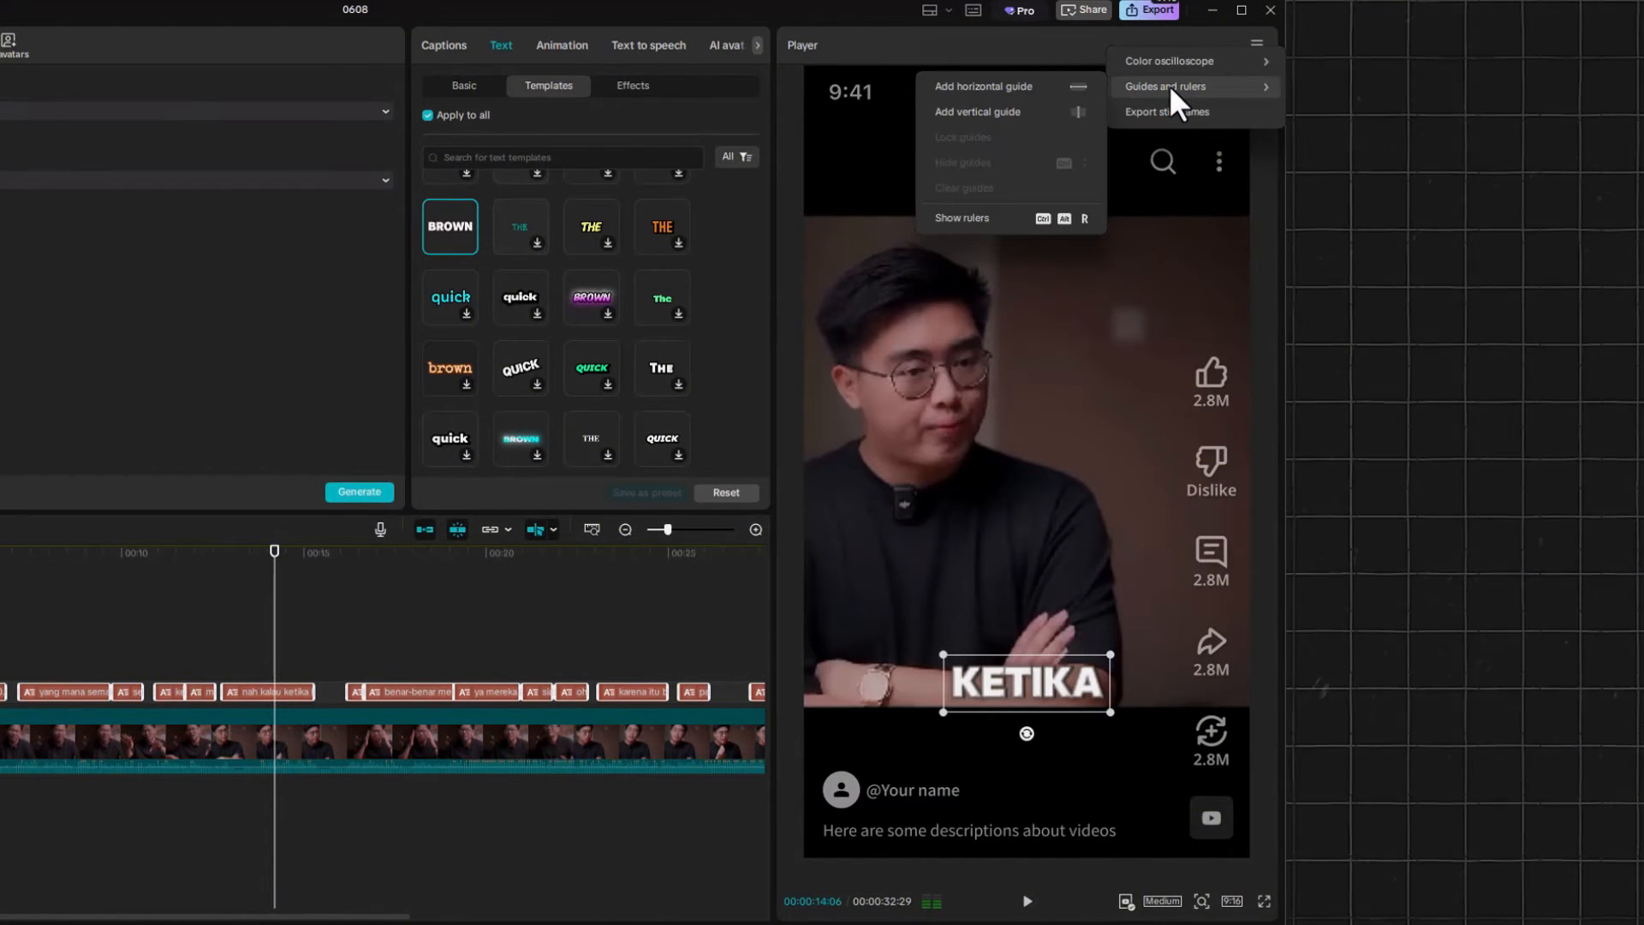
{"action": "left_click", "coordinate": [1048, 89]}
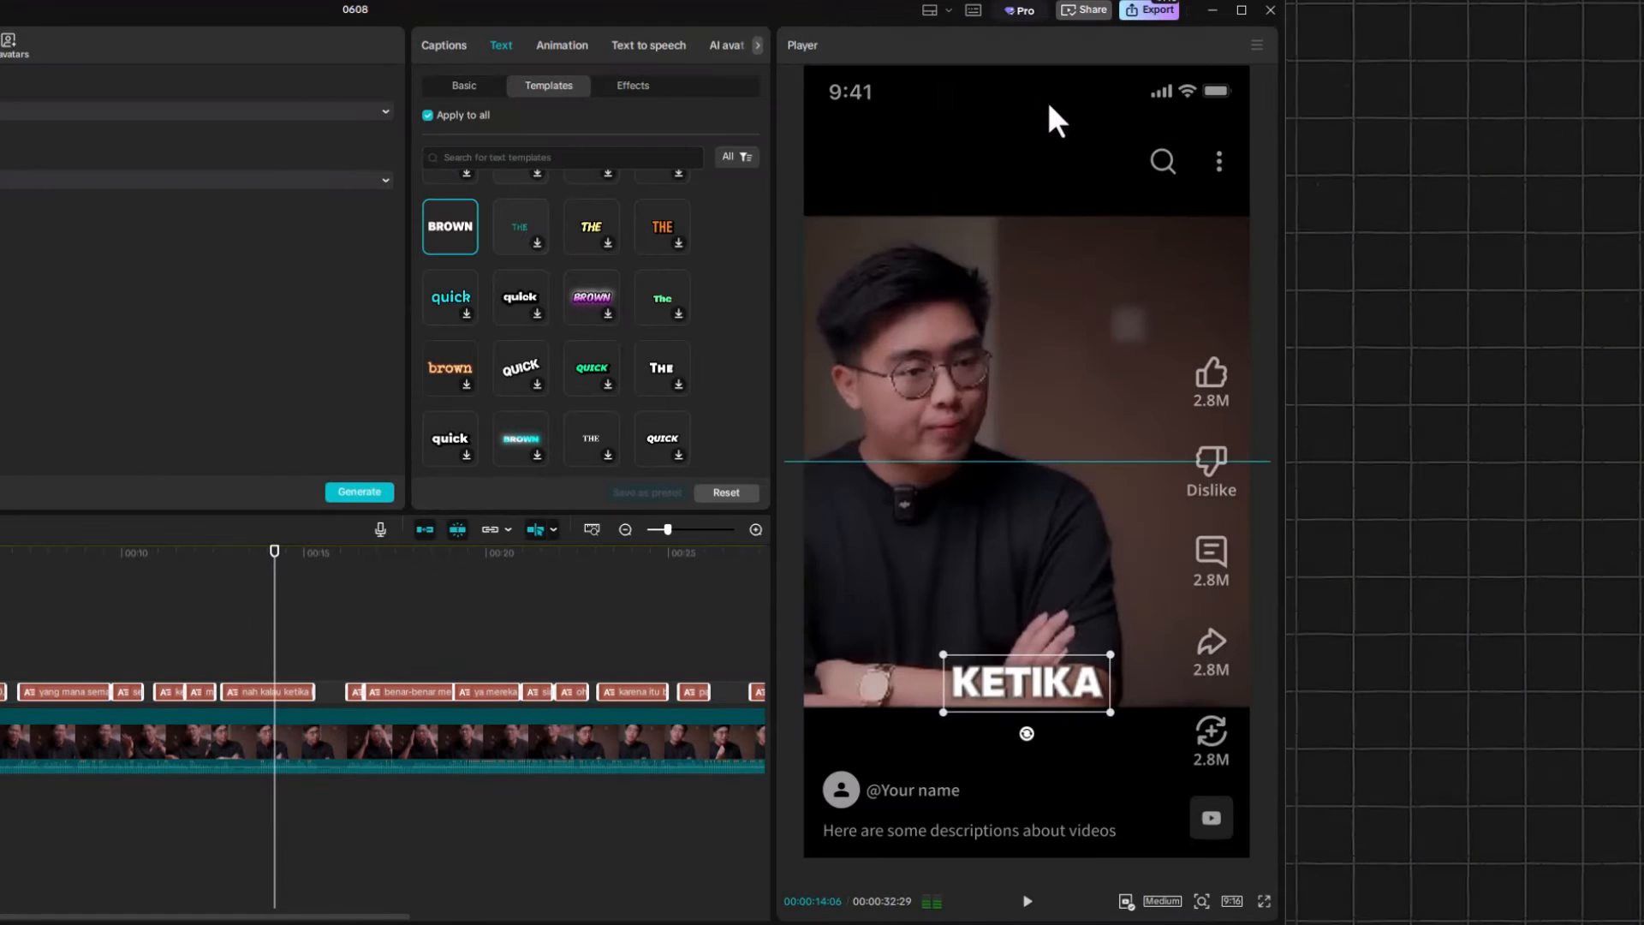
{"action": "left_click_drag", "start_coordinate": [1045, 463], "coordinate": [1015, 188]}
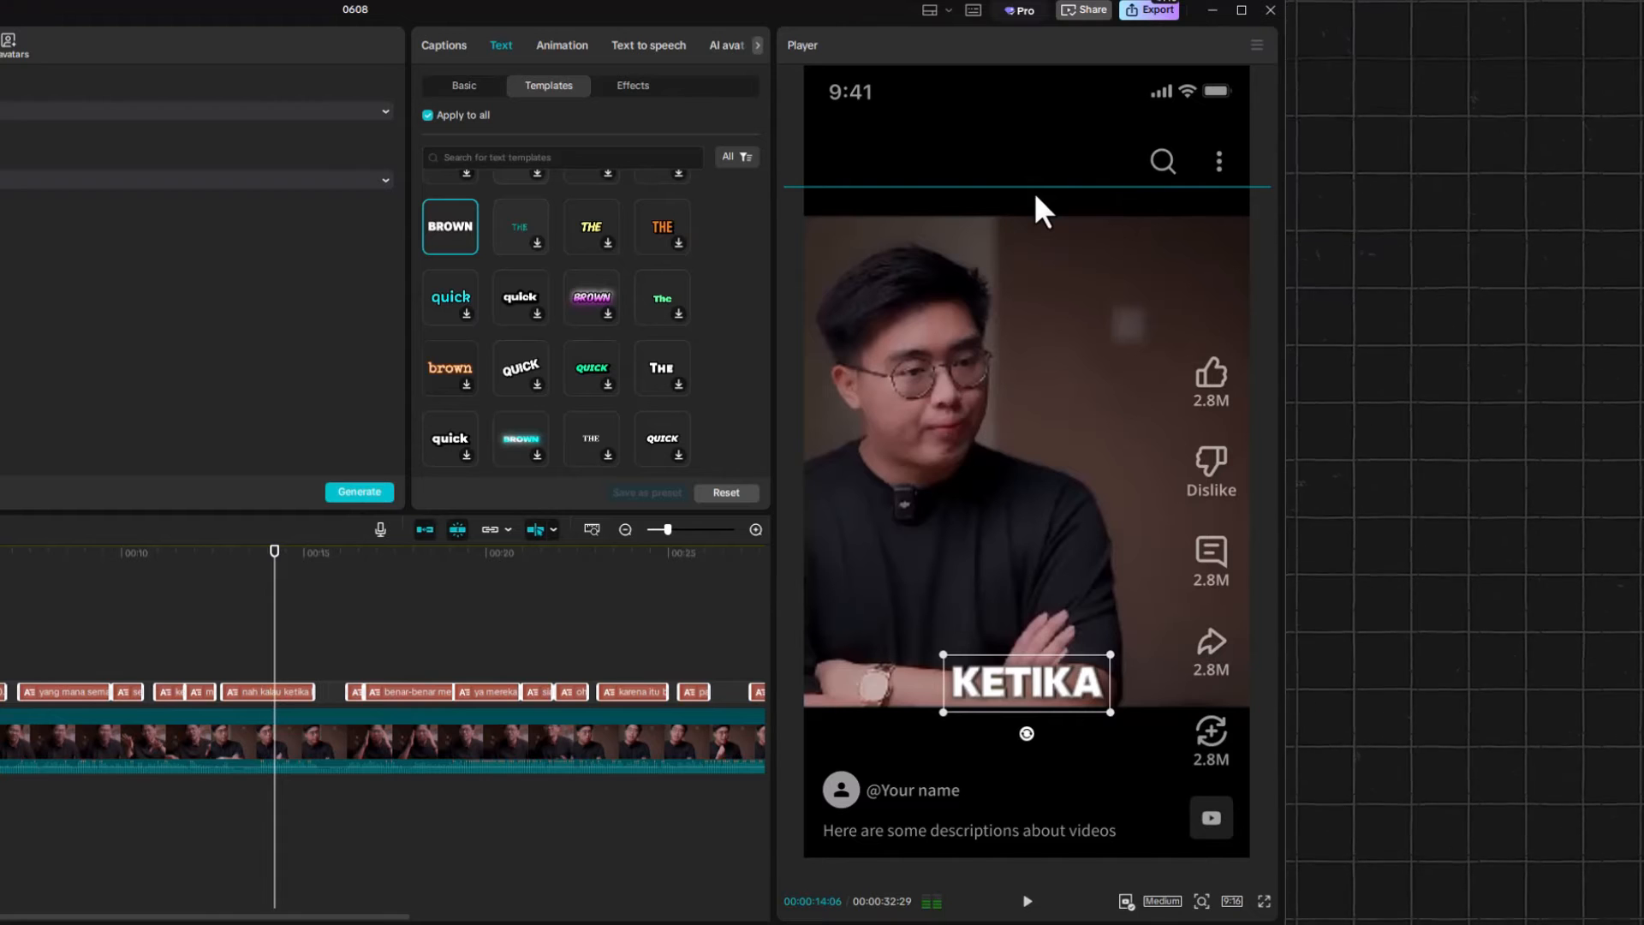
Add a second horizontal guide and place it just below the footage, above the channel name of the overlay.
{"action": "left_click", "coordinate": [1248, 42]}
{"action": "mouse_move", "coordinate": [1195, 82]}
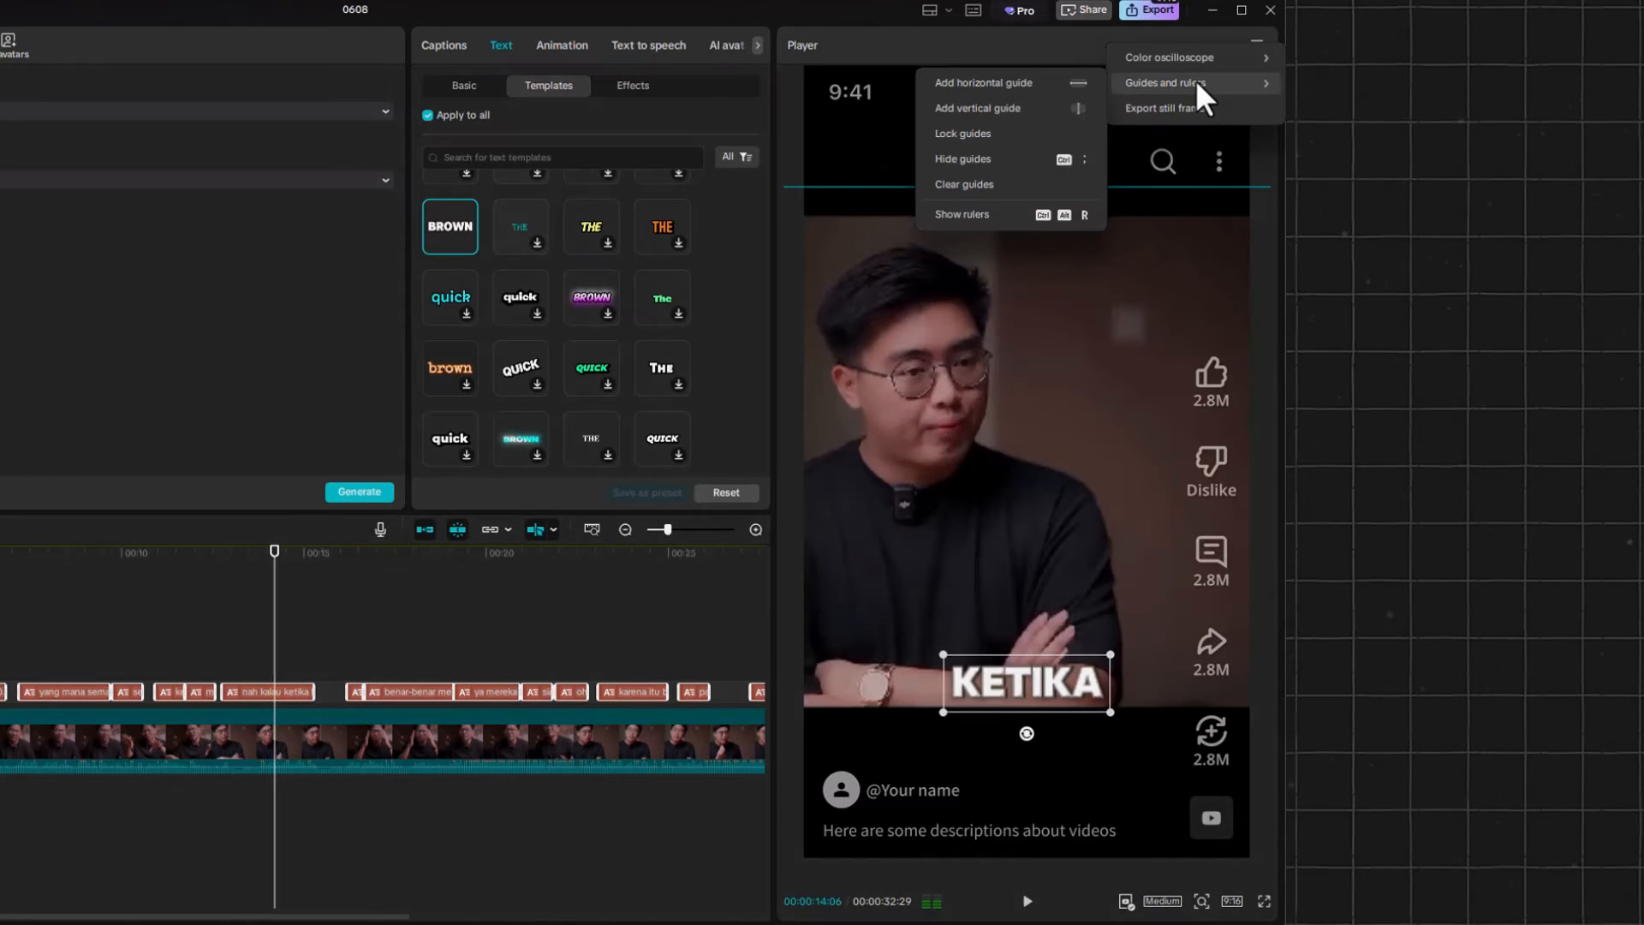
{"action": "left_click", "coordinate": [995, 82]}
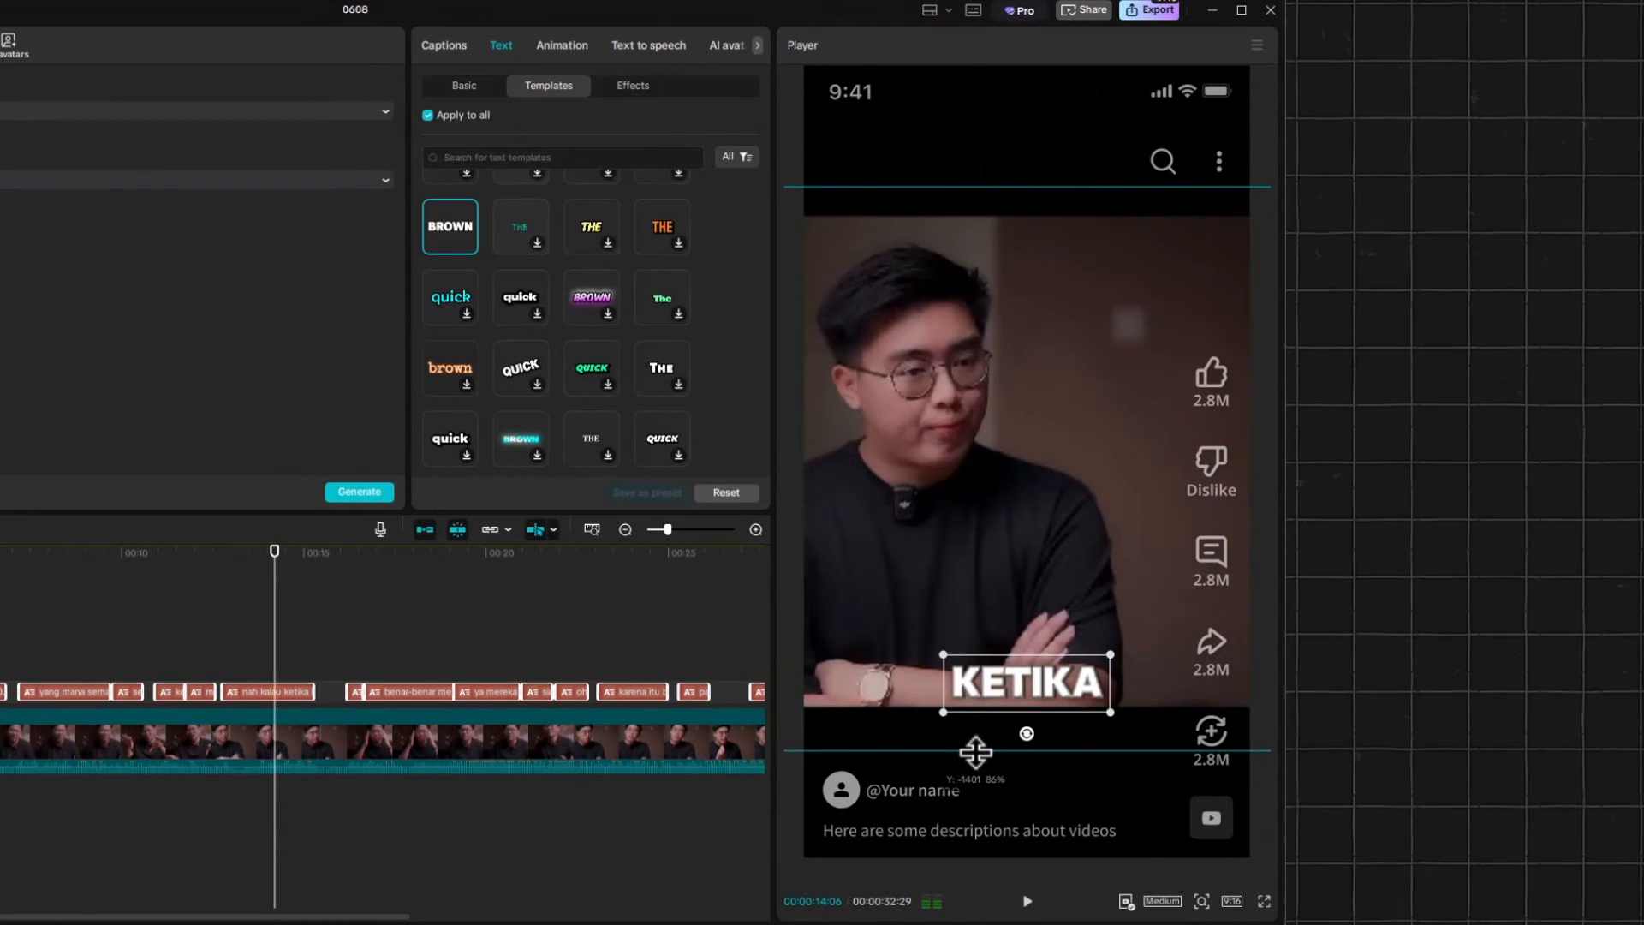
{"action": "left_click", "coordinate": [977, 752]}
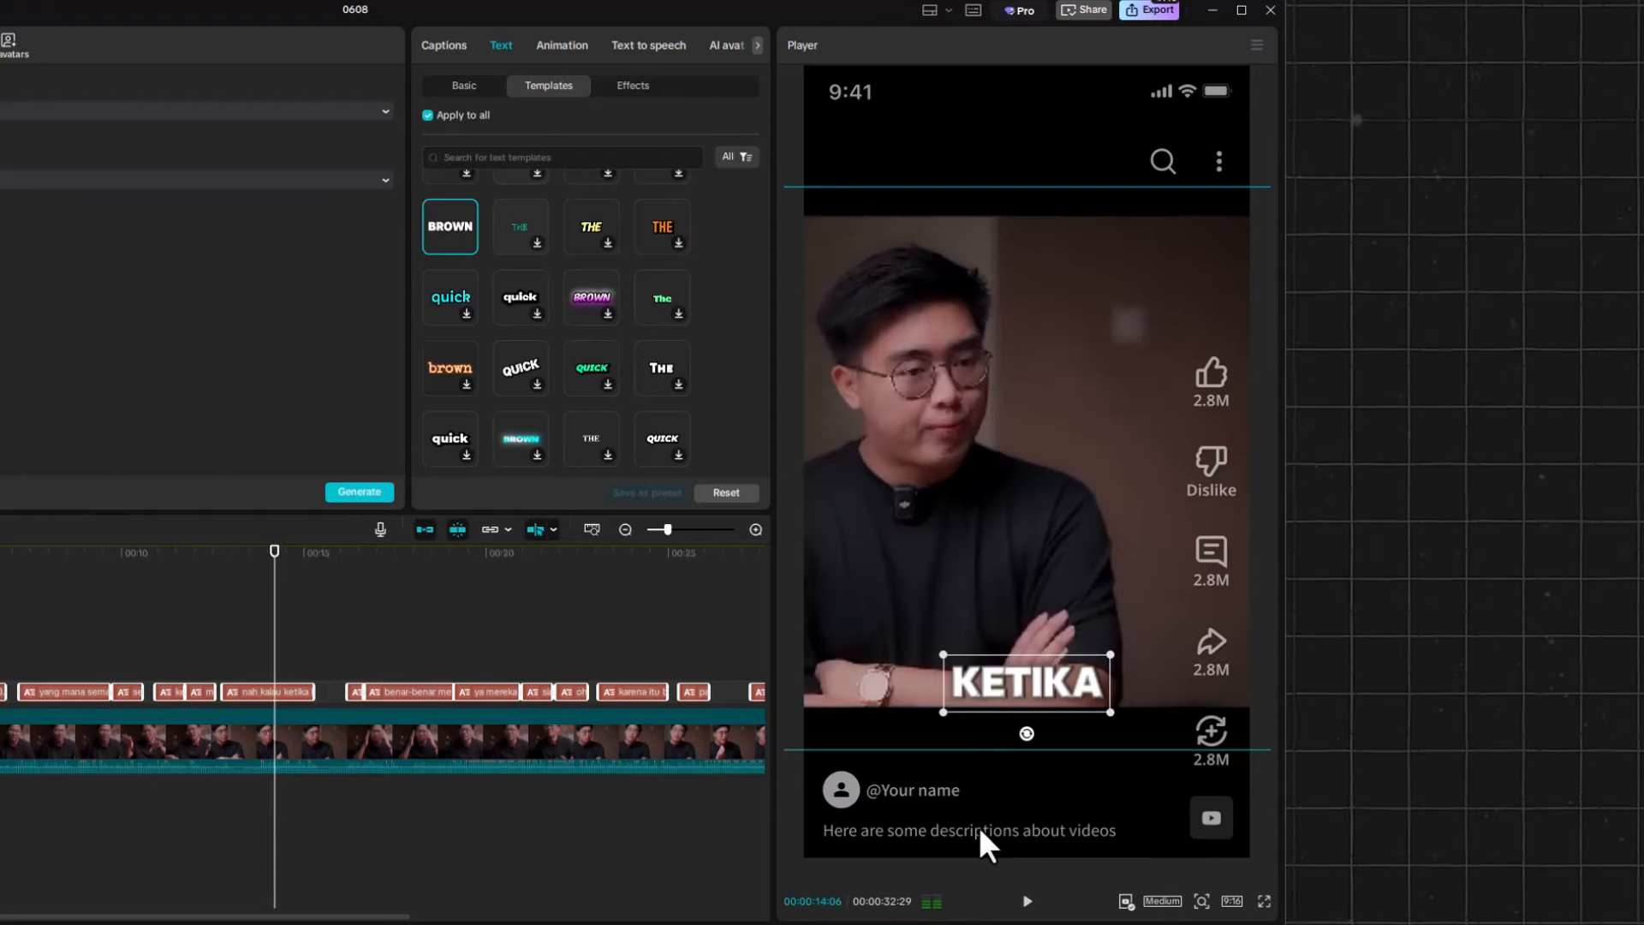
{"action": "left_click_drag", "start_coordinate": [974, 751], "coordinate": [975, 723]}
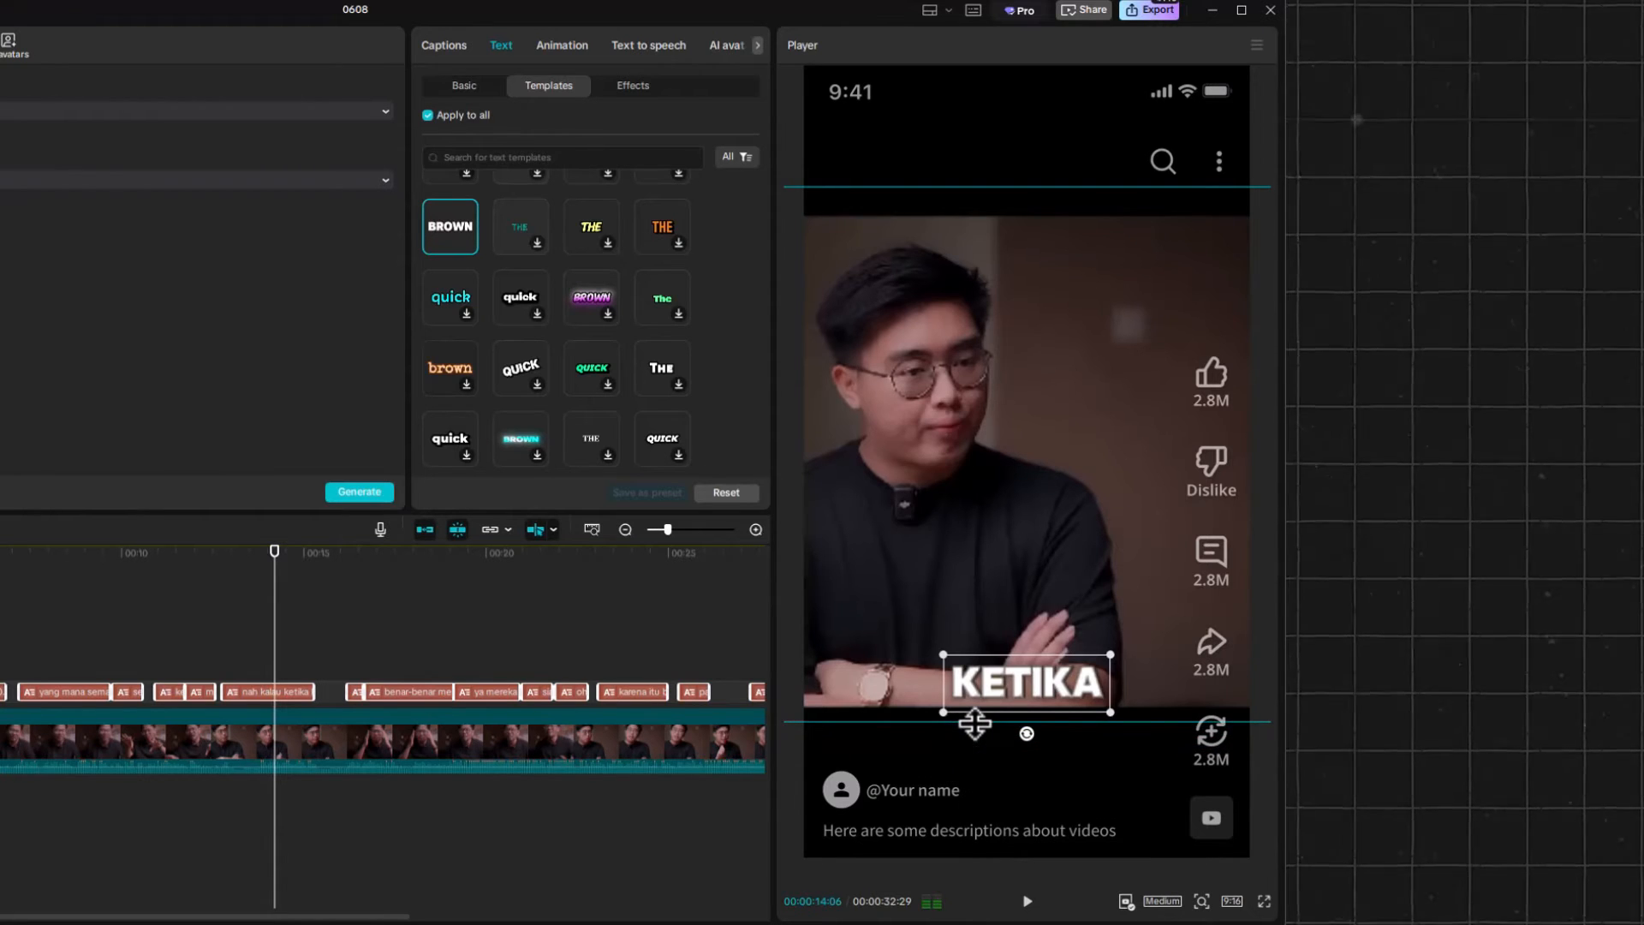
Add a vertical guide and place it near the left side of the frame, through the overlay's clock.
{"action": "left_click", "coordinate": [1256, 45]}
{"action": "mouse_move", "coordinate": [1195, 87]}
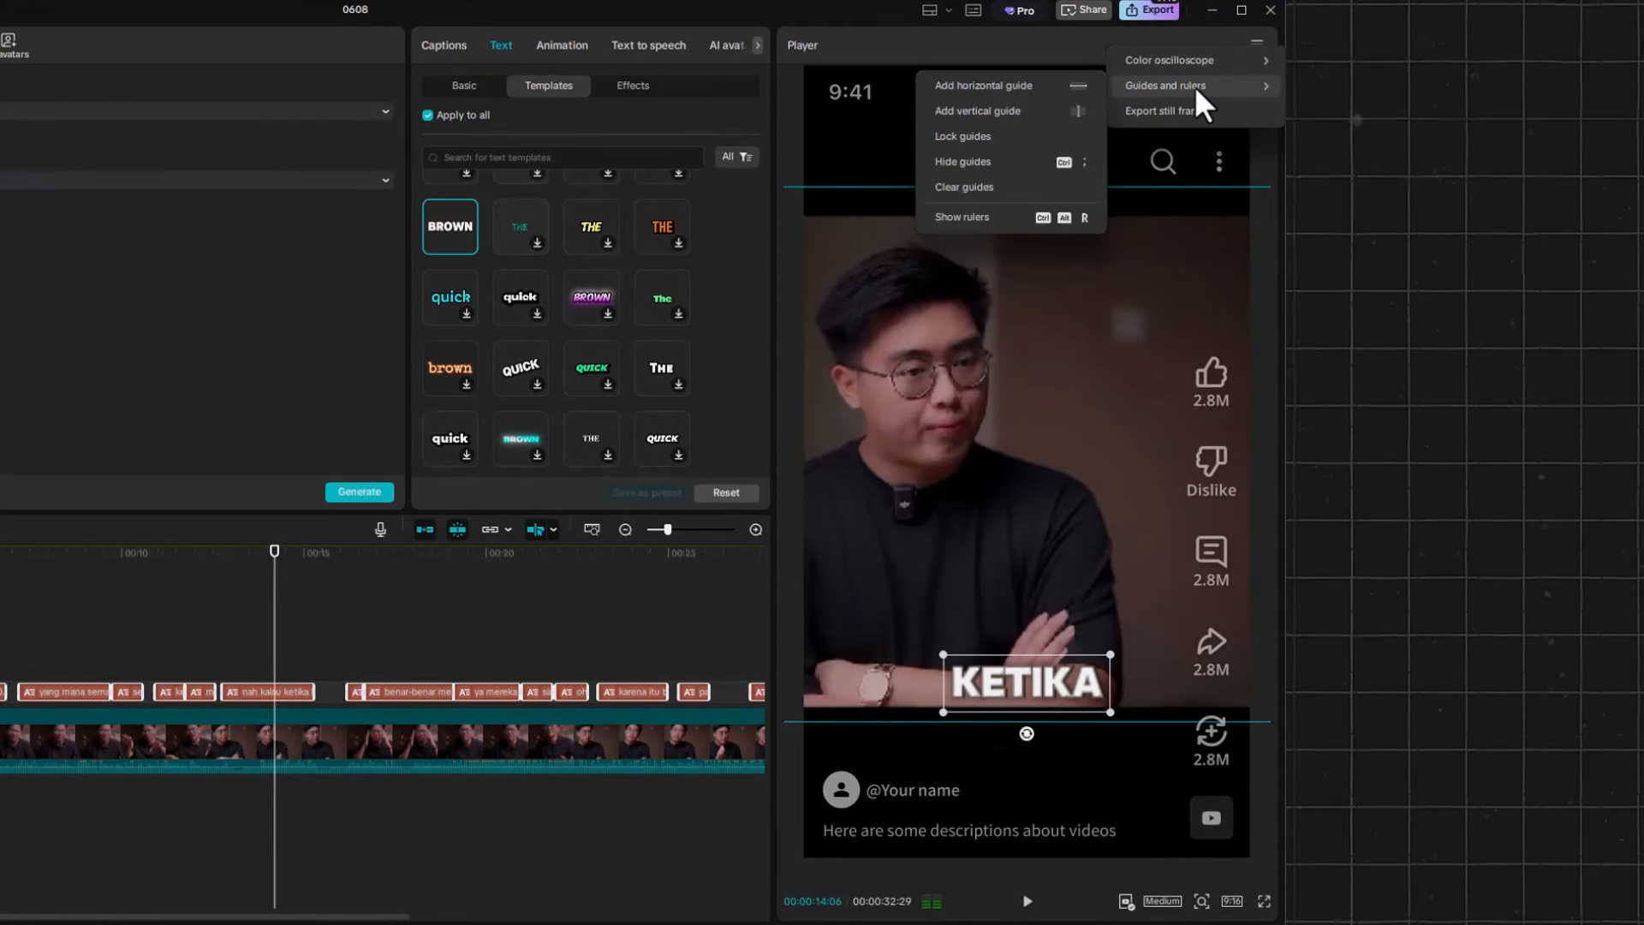
{"action": "left_click", "coordinate": [1060, 110]}
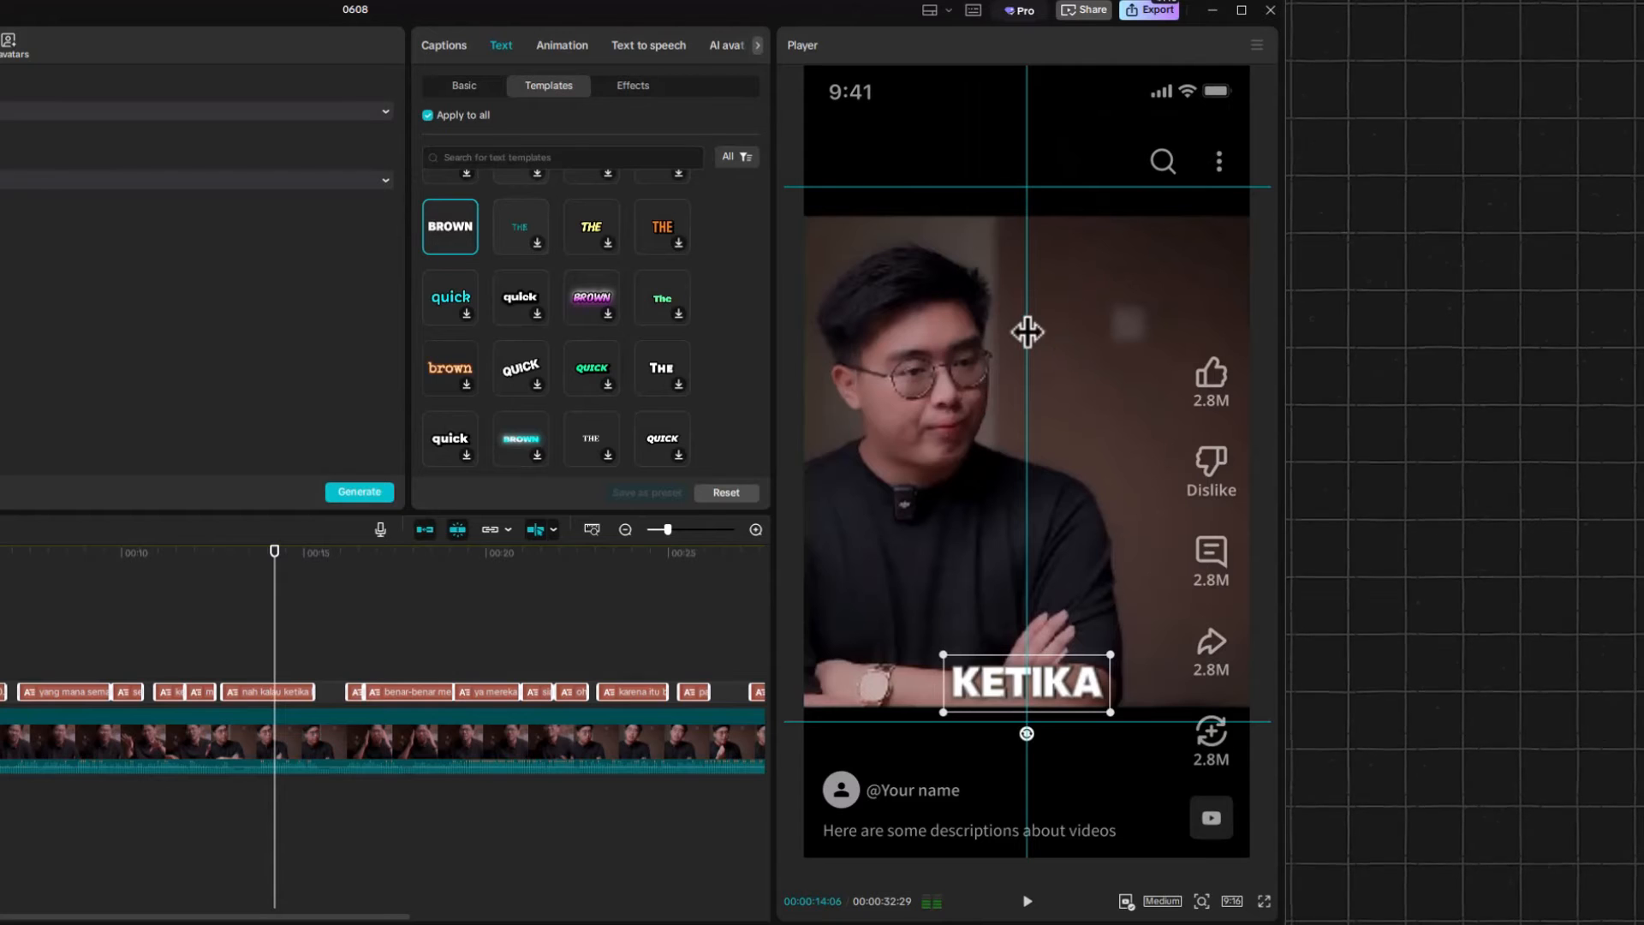
{"action": "left_click_drag", "start_coordinate": [1028, 331], "coordinate": [869, 355]}
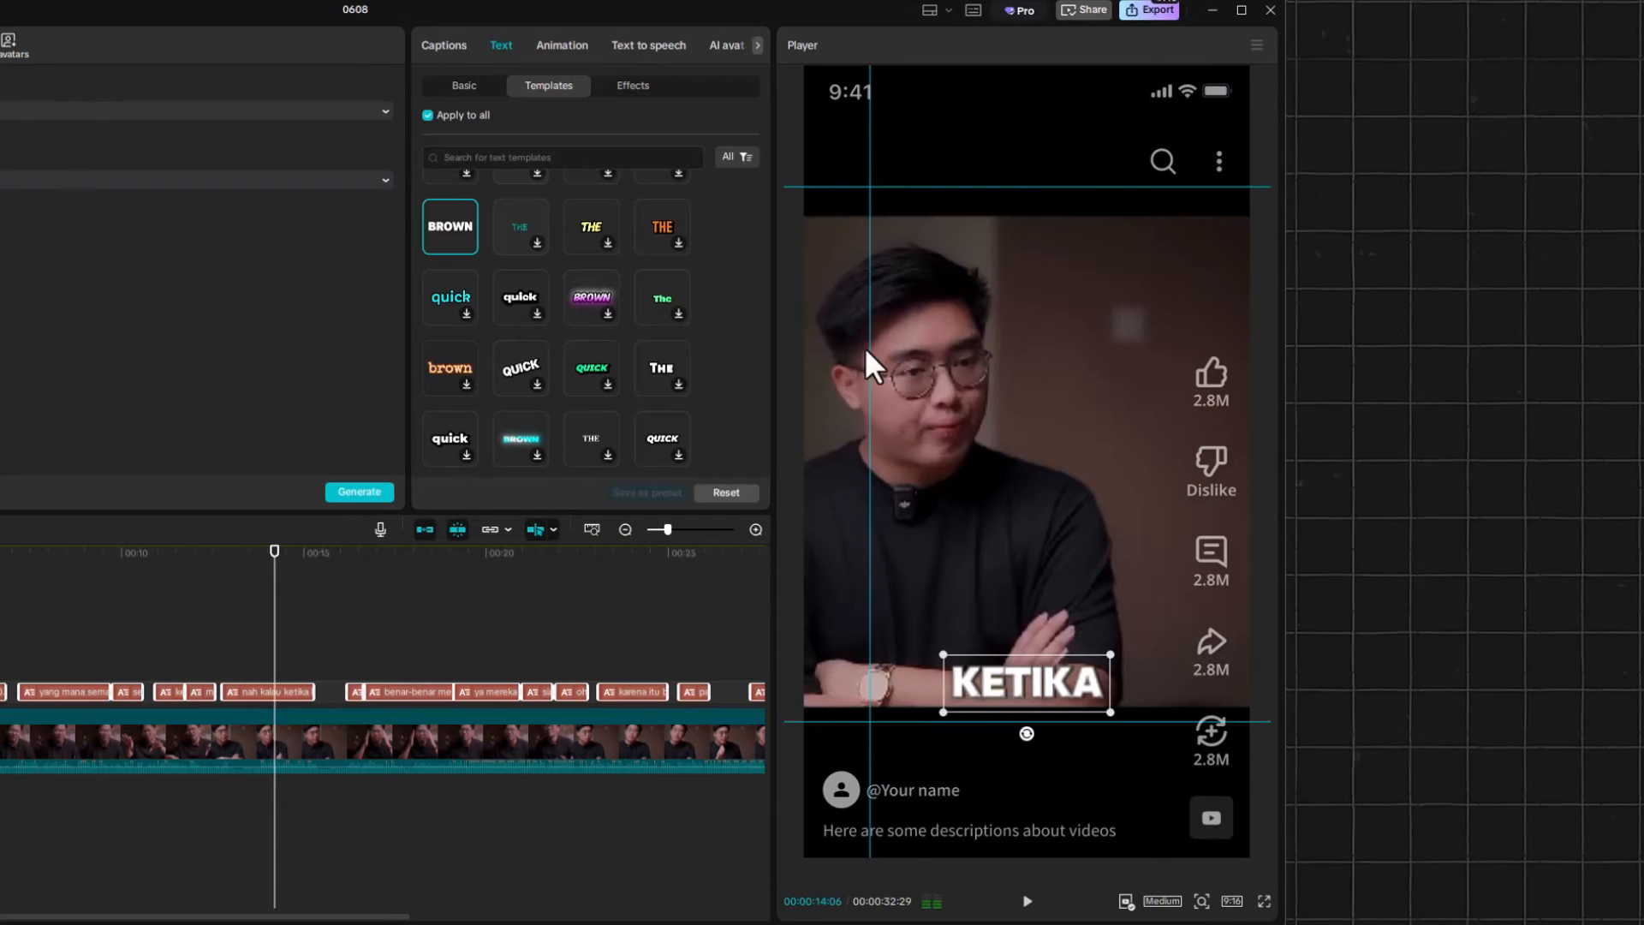
Add another vertical guide and place it just left of the overlay's like and comment buttons.
{"action": "left_click", "coordinate": [1252, 43]}
{"action": "mouse_move", "coordinate": [1183, 86]}
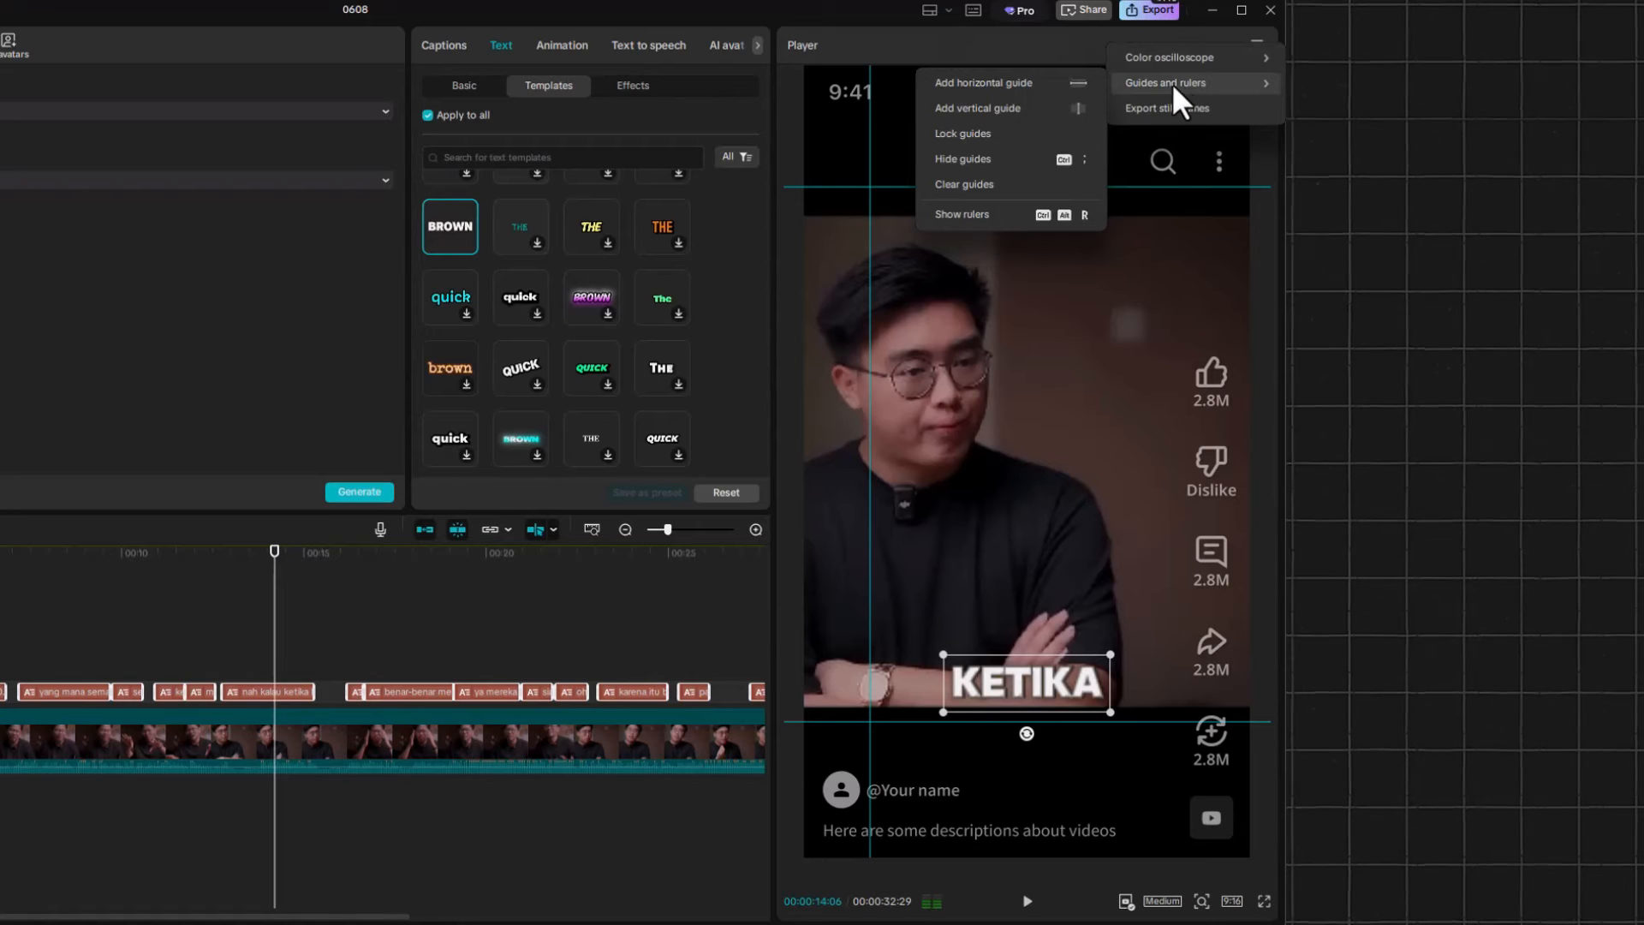
{"action": "left_click", "coordinate": [1024, 107]}
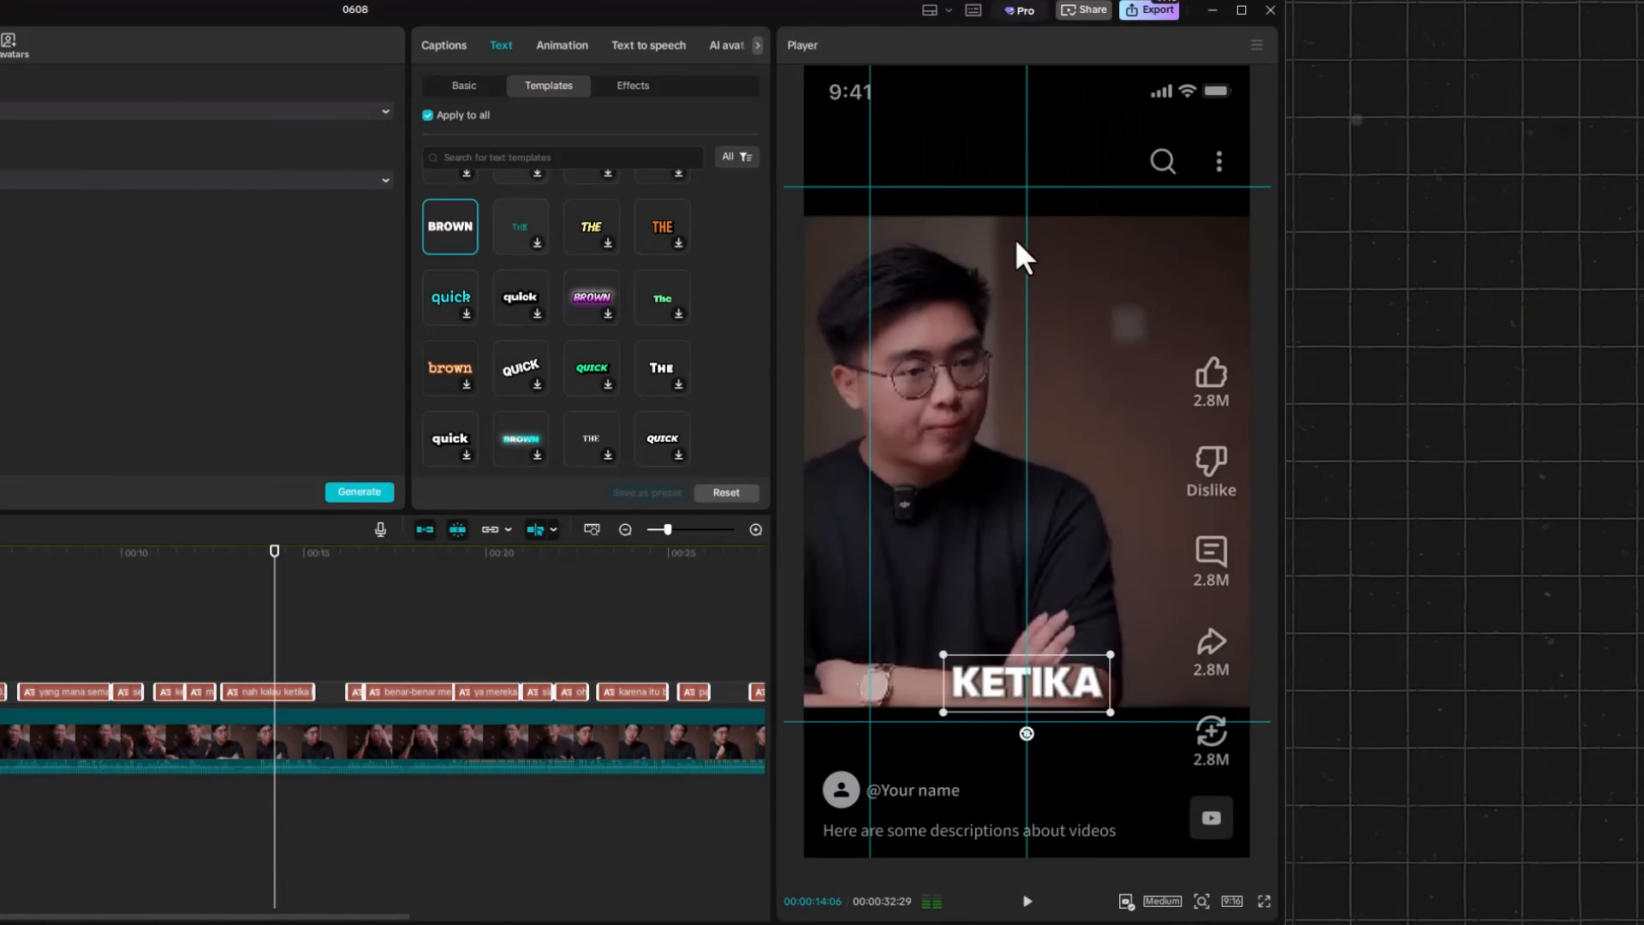
{"action": "left_click_drag", "start_coordinate": [1026, 243], "coordinate": [1181, 234]}
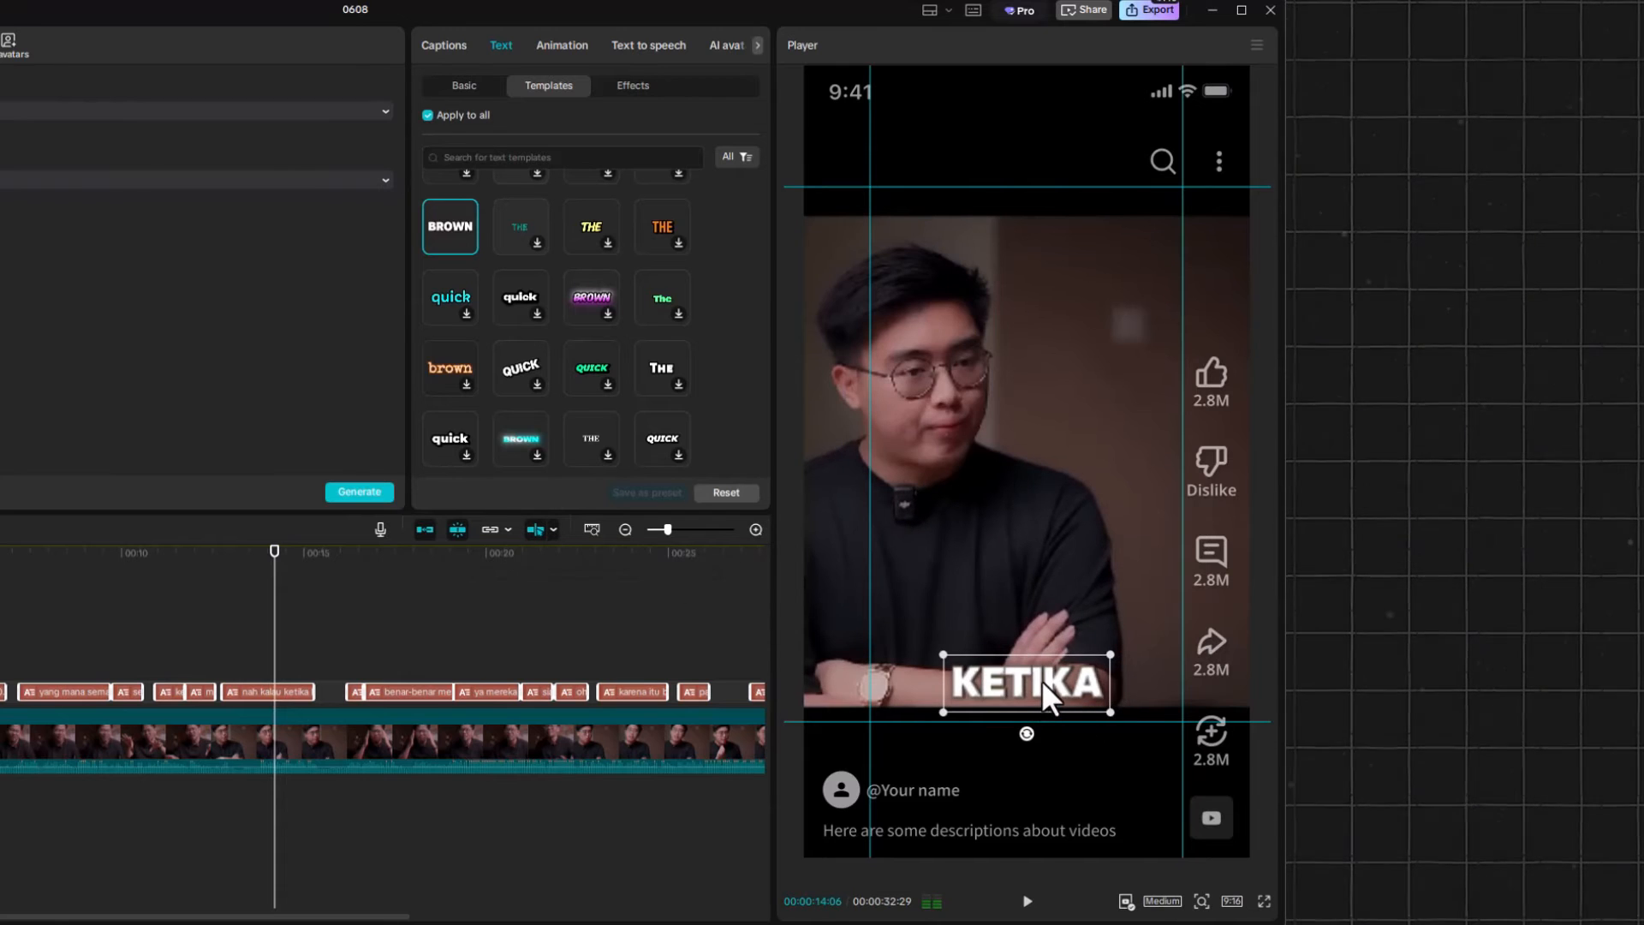
Move the captions slightly up inside the guides, keeping them horizontally centred, and check them at other points of the video.
{"action": "mouse_move", "coordinate": [1041, 646]}
{"action": "left_mouse_down"}
{"action": "mouse_move", "coordinate": [1027, 604]}
{"action": "mouse_move", "coordinate": [1040, 630]}
{"action": "left_mouse_up"}
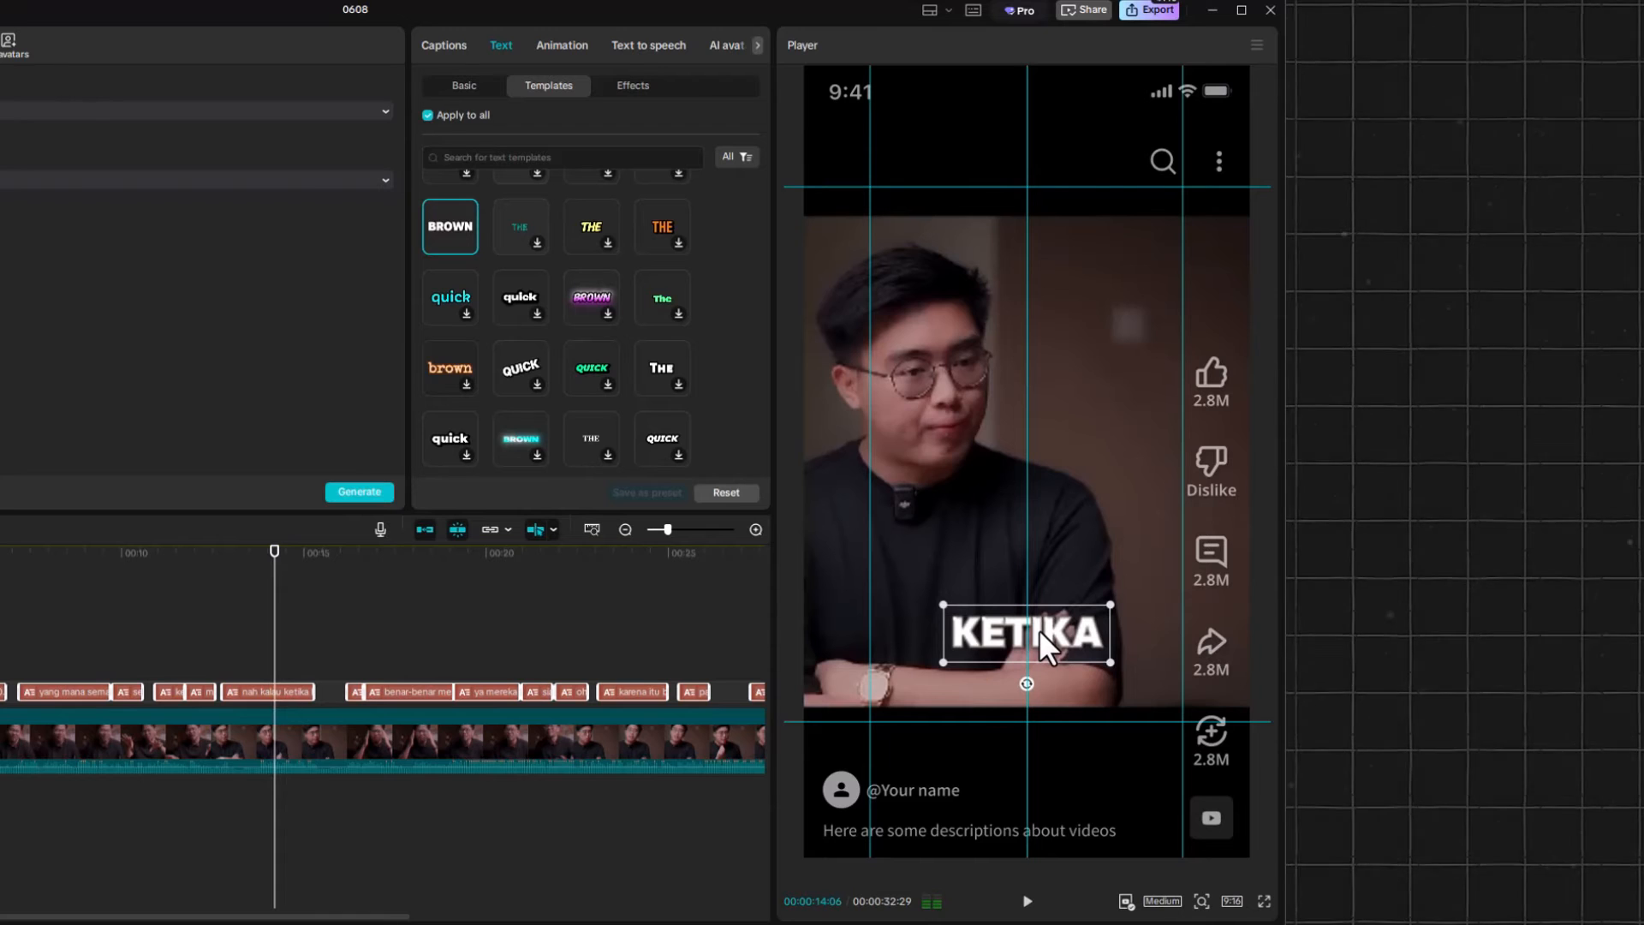
{"action": "left_click", "coordinate": [65, 553]}
{"action": "key", "text": "space"}
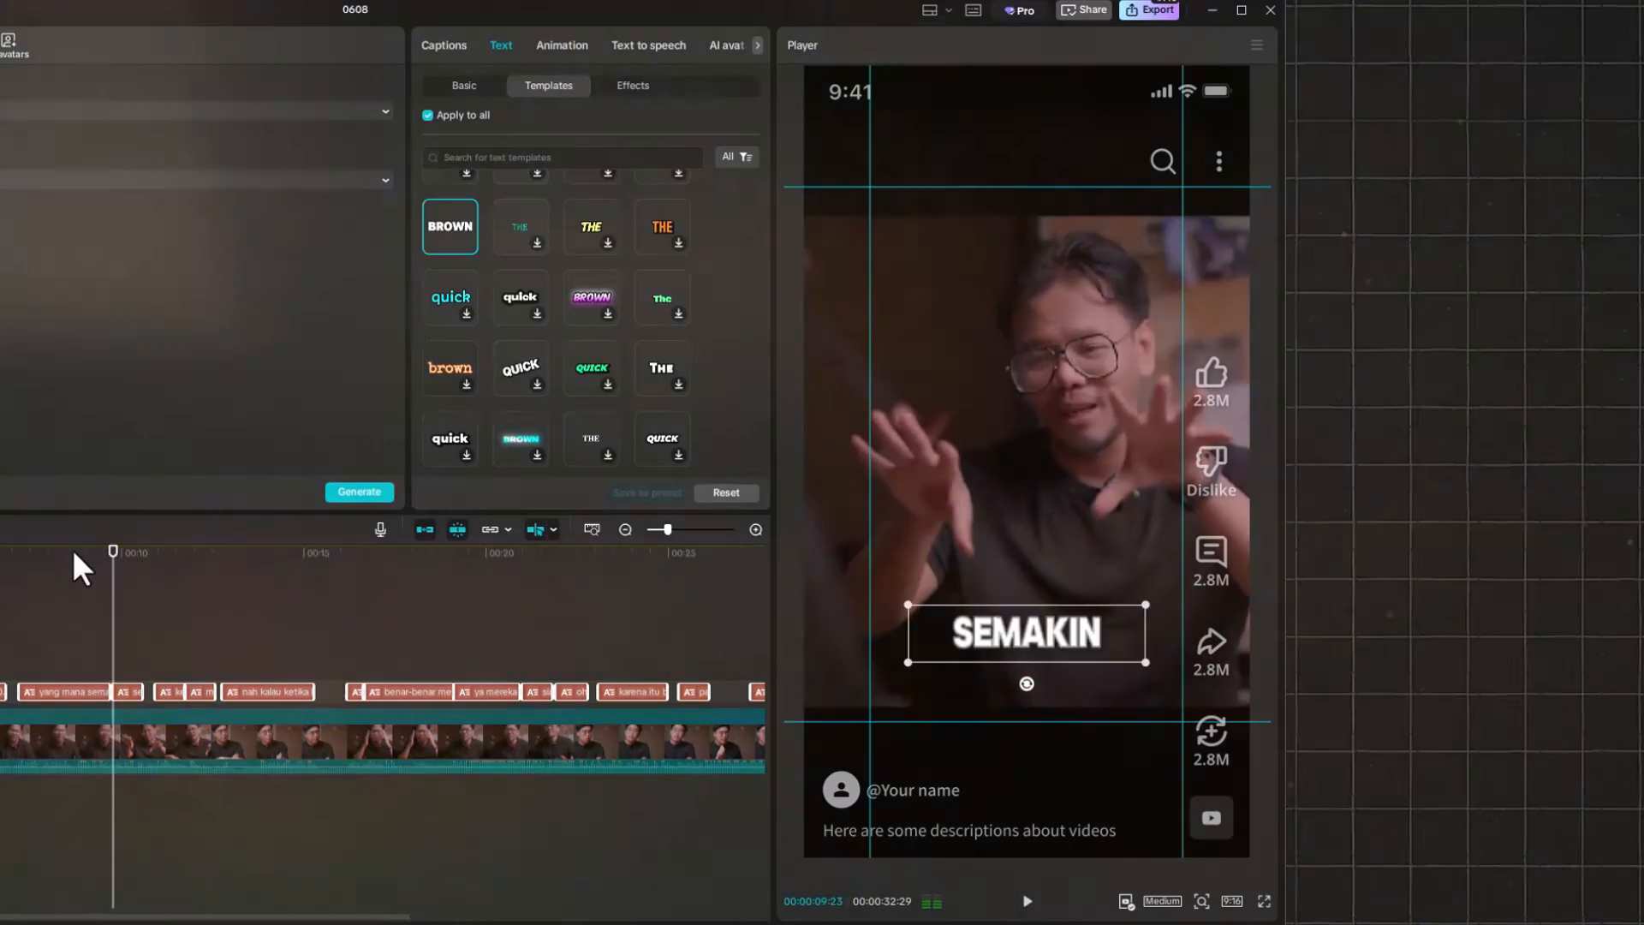
{"action": "left_click", "coordinate": [61, 550]}
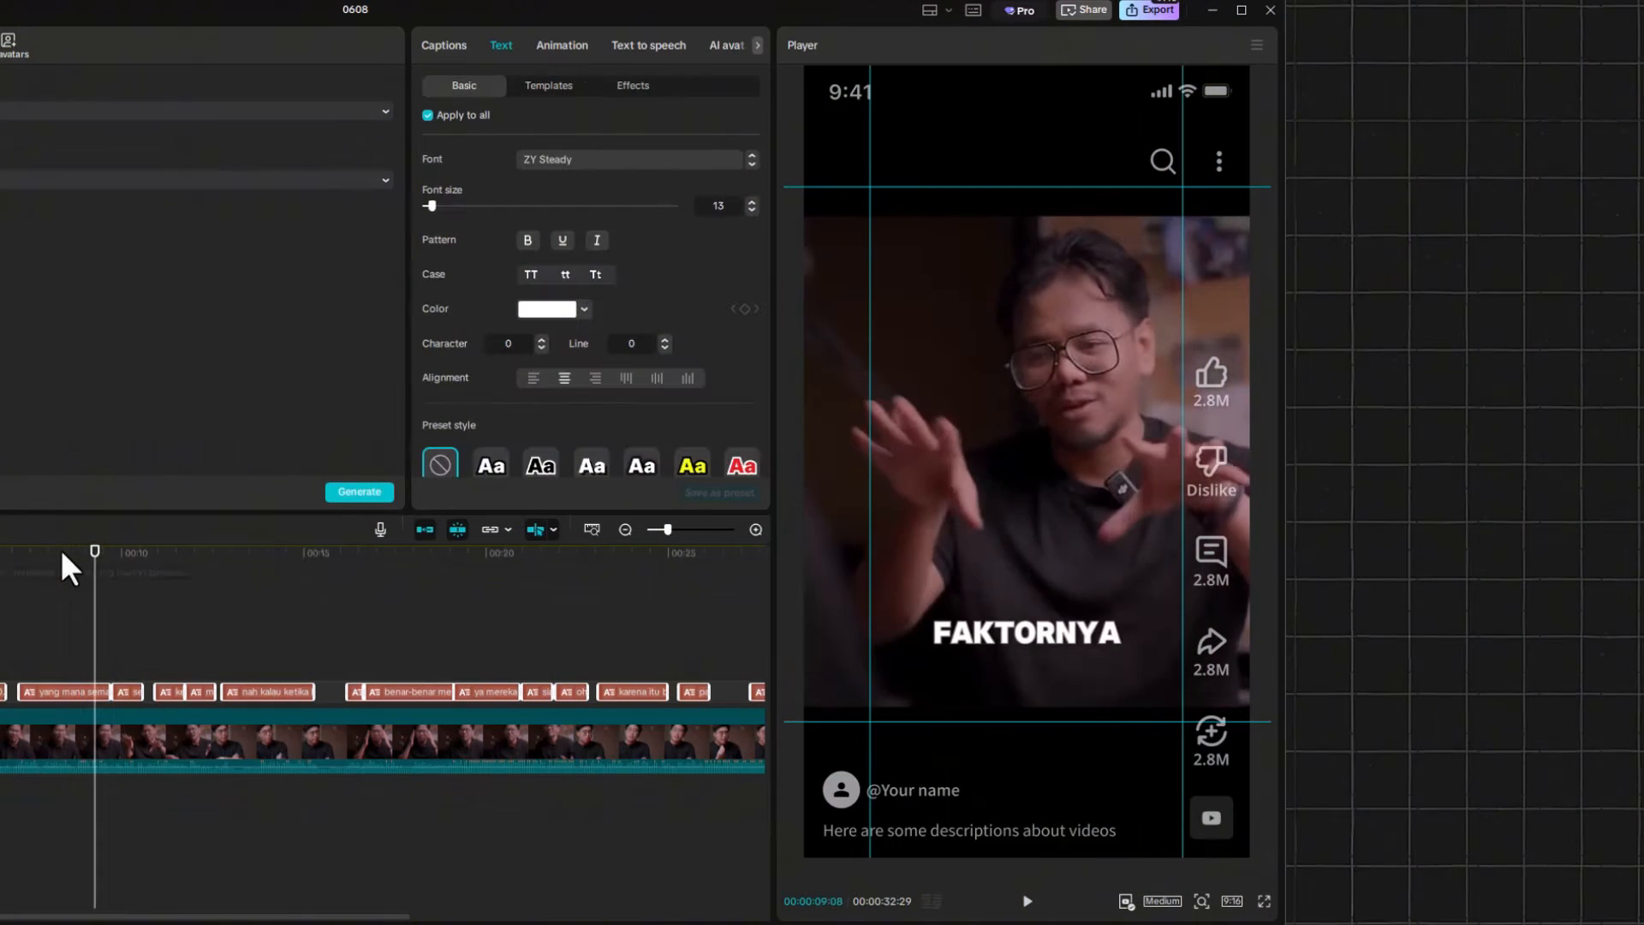
{"action": "left_click", "coordinate": [69, 554]}
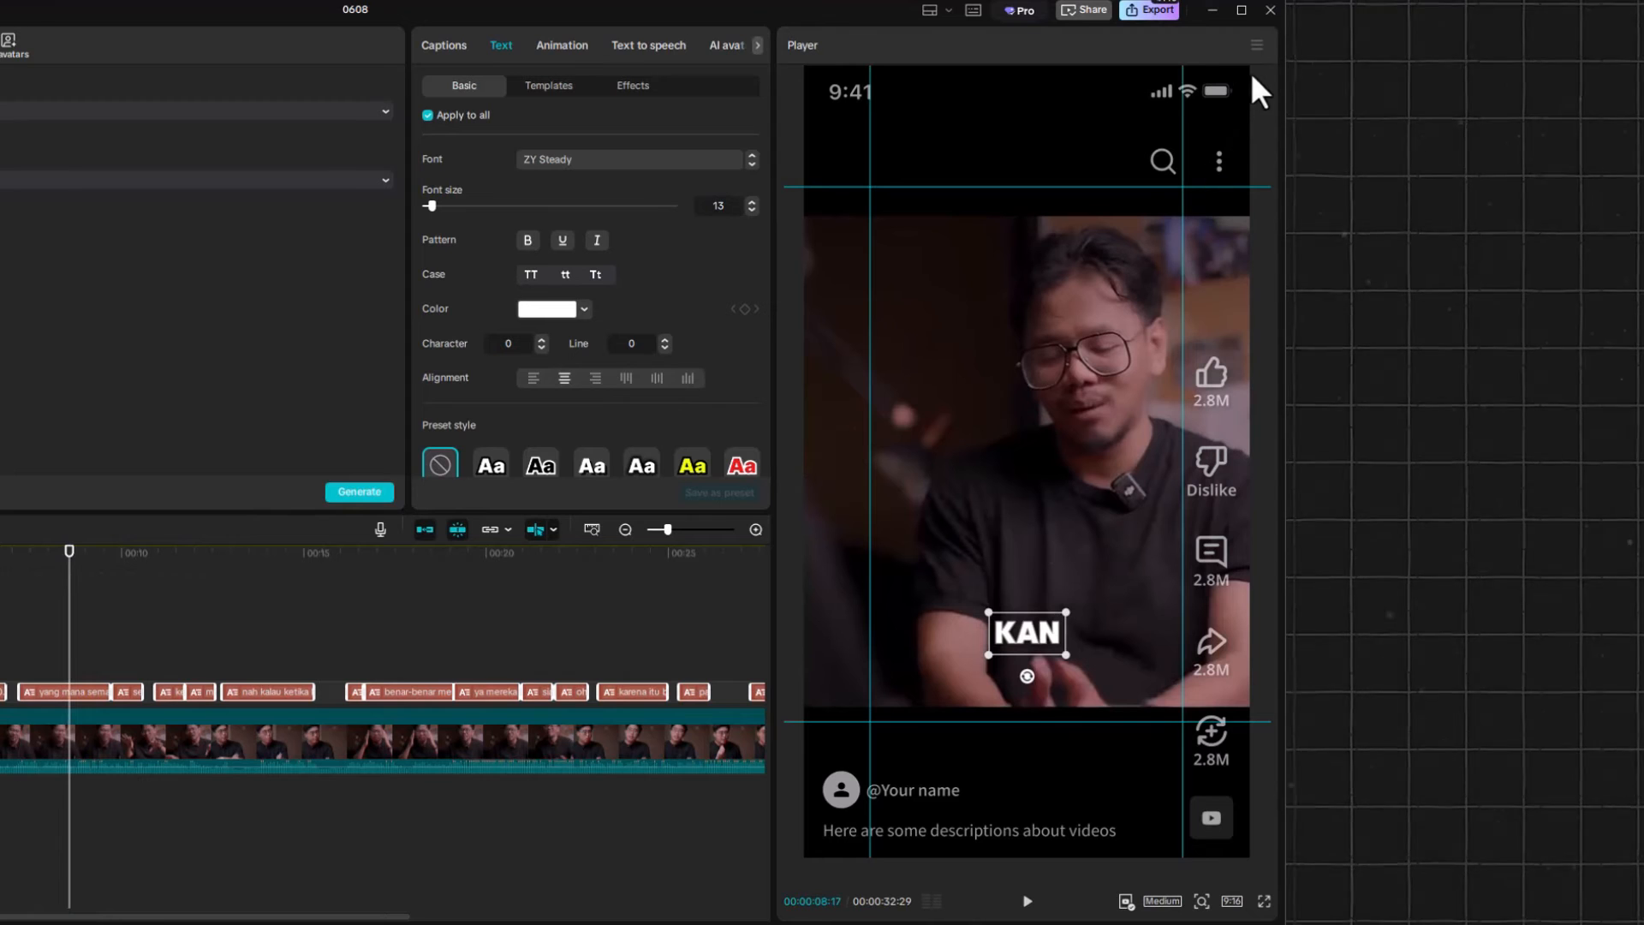
Lock the four guides in the player so they cannot be moved.
{"action": "left_click", "coordinate": [1256, 46]}
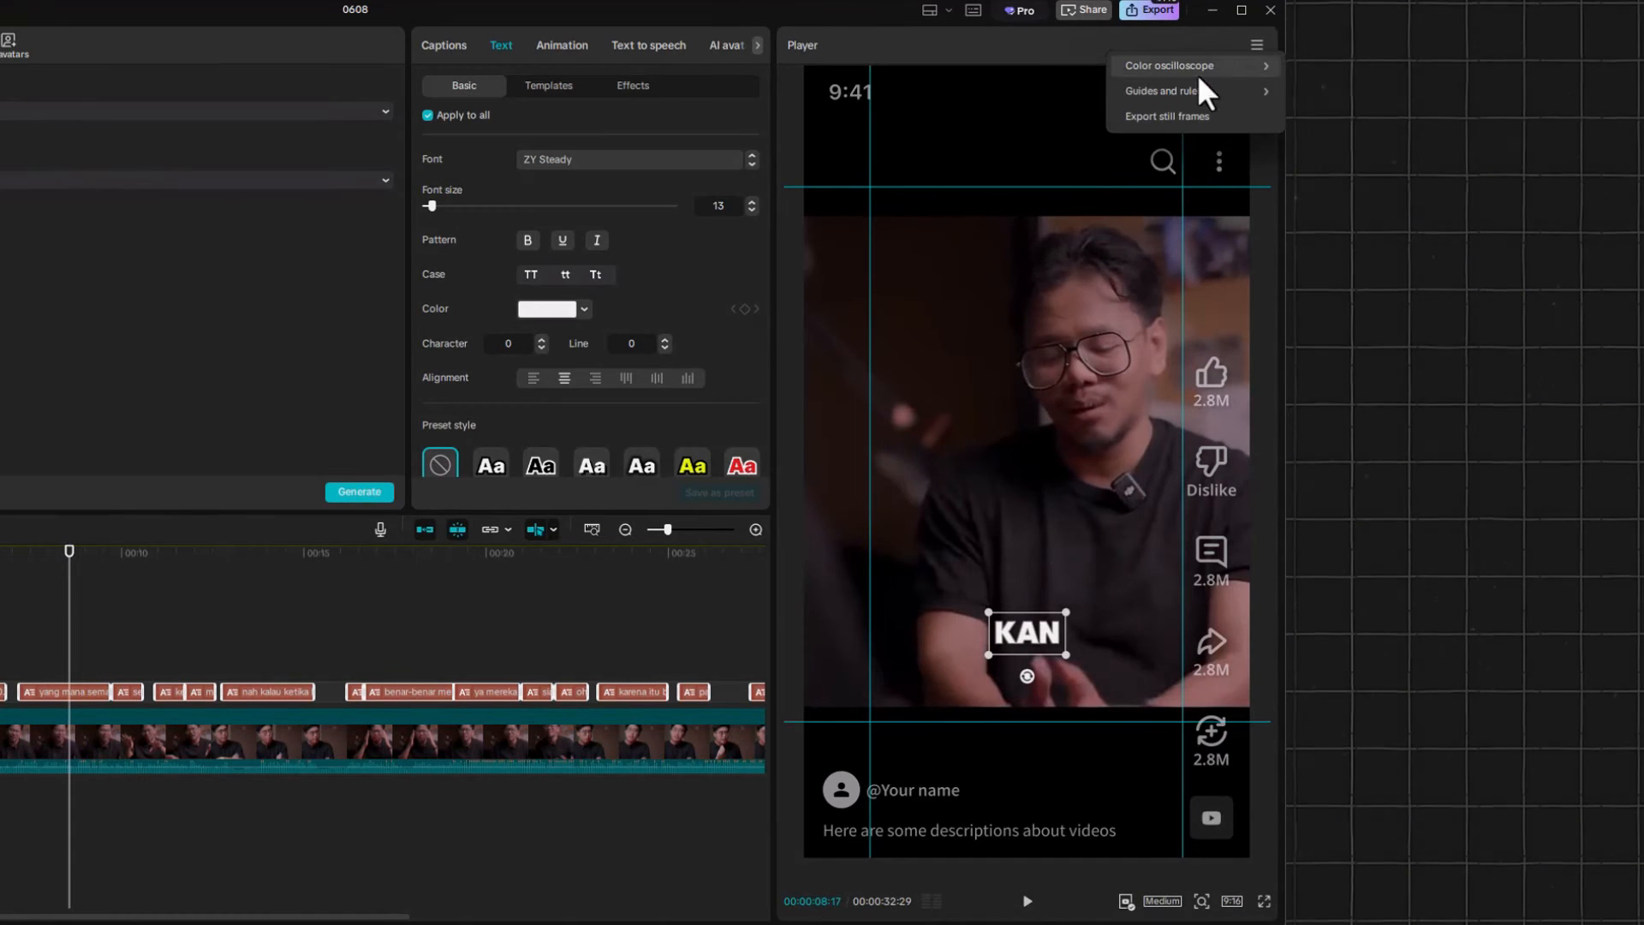
{"action": "mouse_move", "coordinate": [1172, 89]}
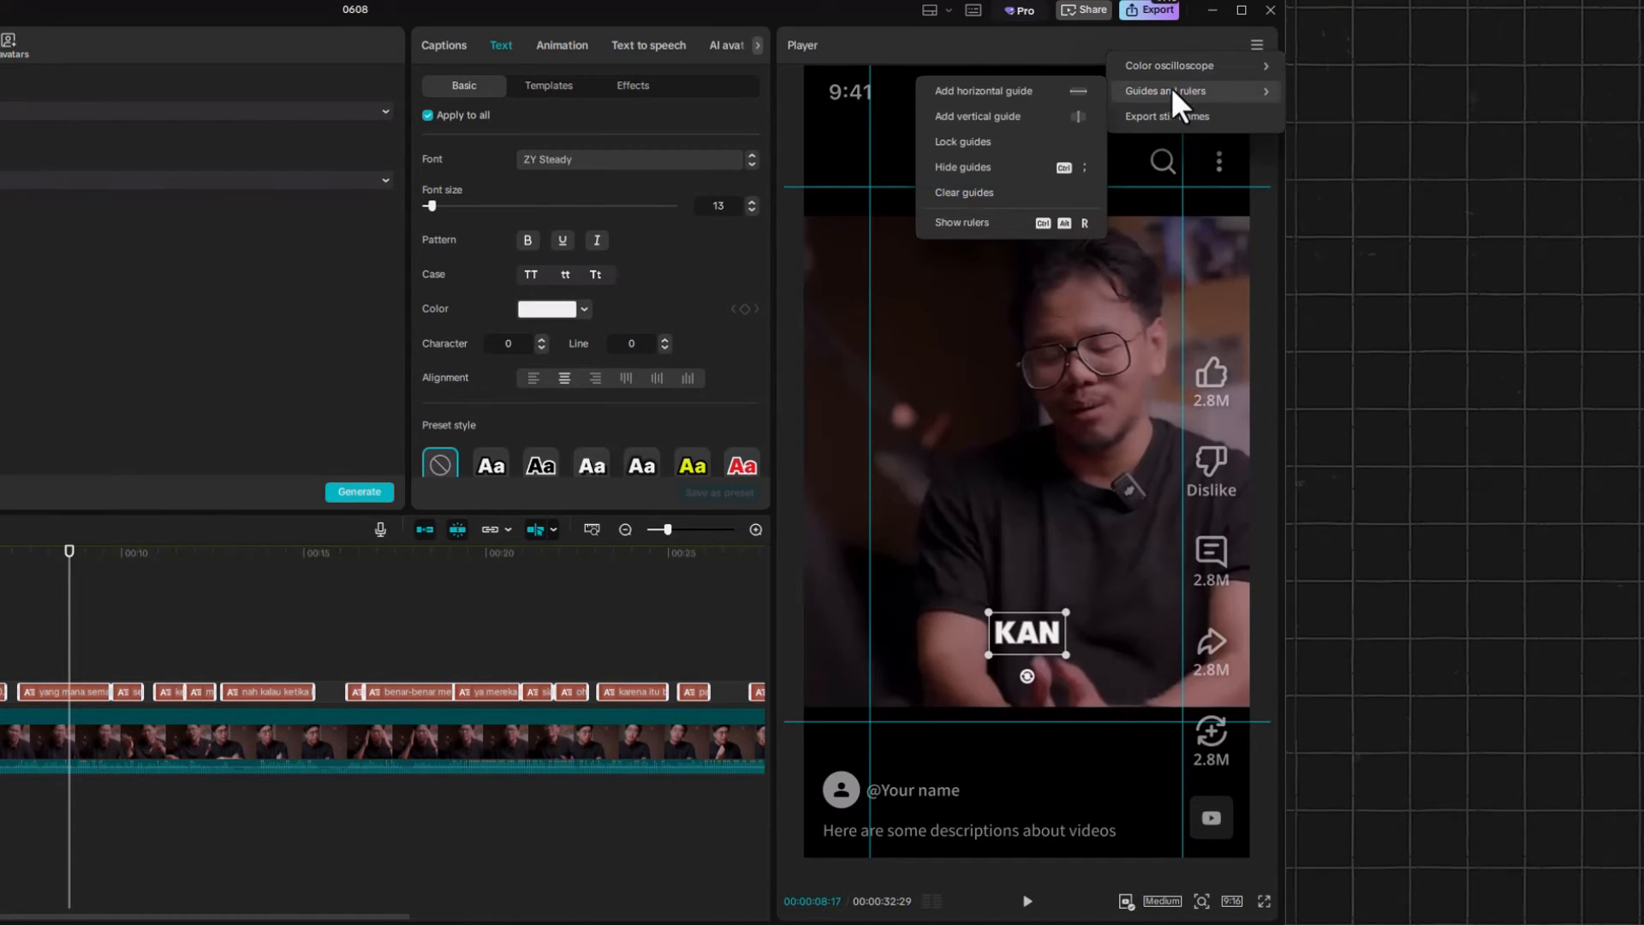
{"action": "left_click", "coordinate": [1016, 143]}
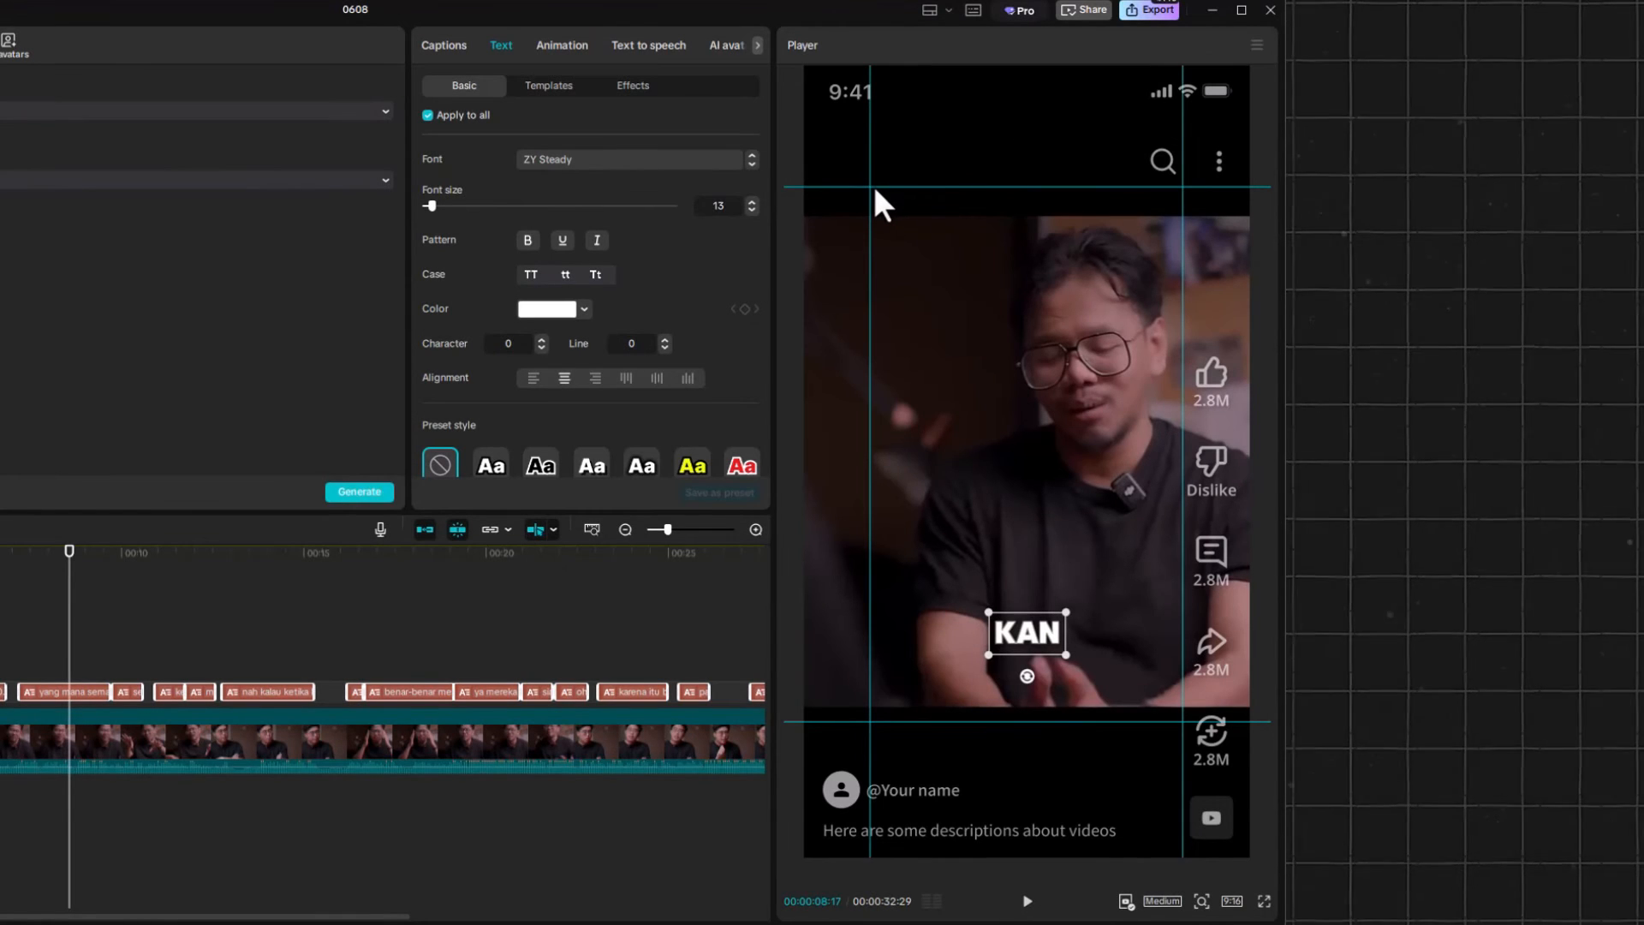
Hide the guides in the player and show them again.
{"action": "left_click", "coordinate": [1257, 45]}
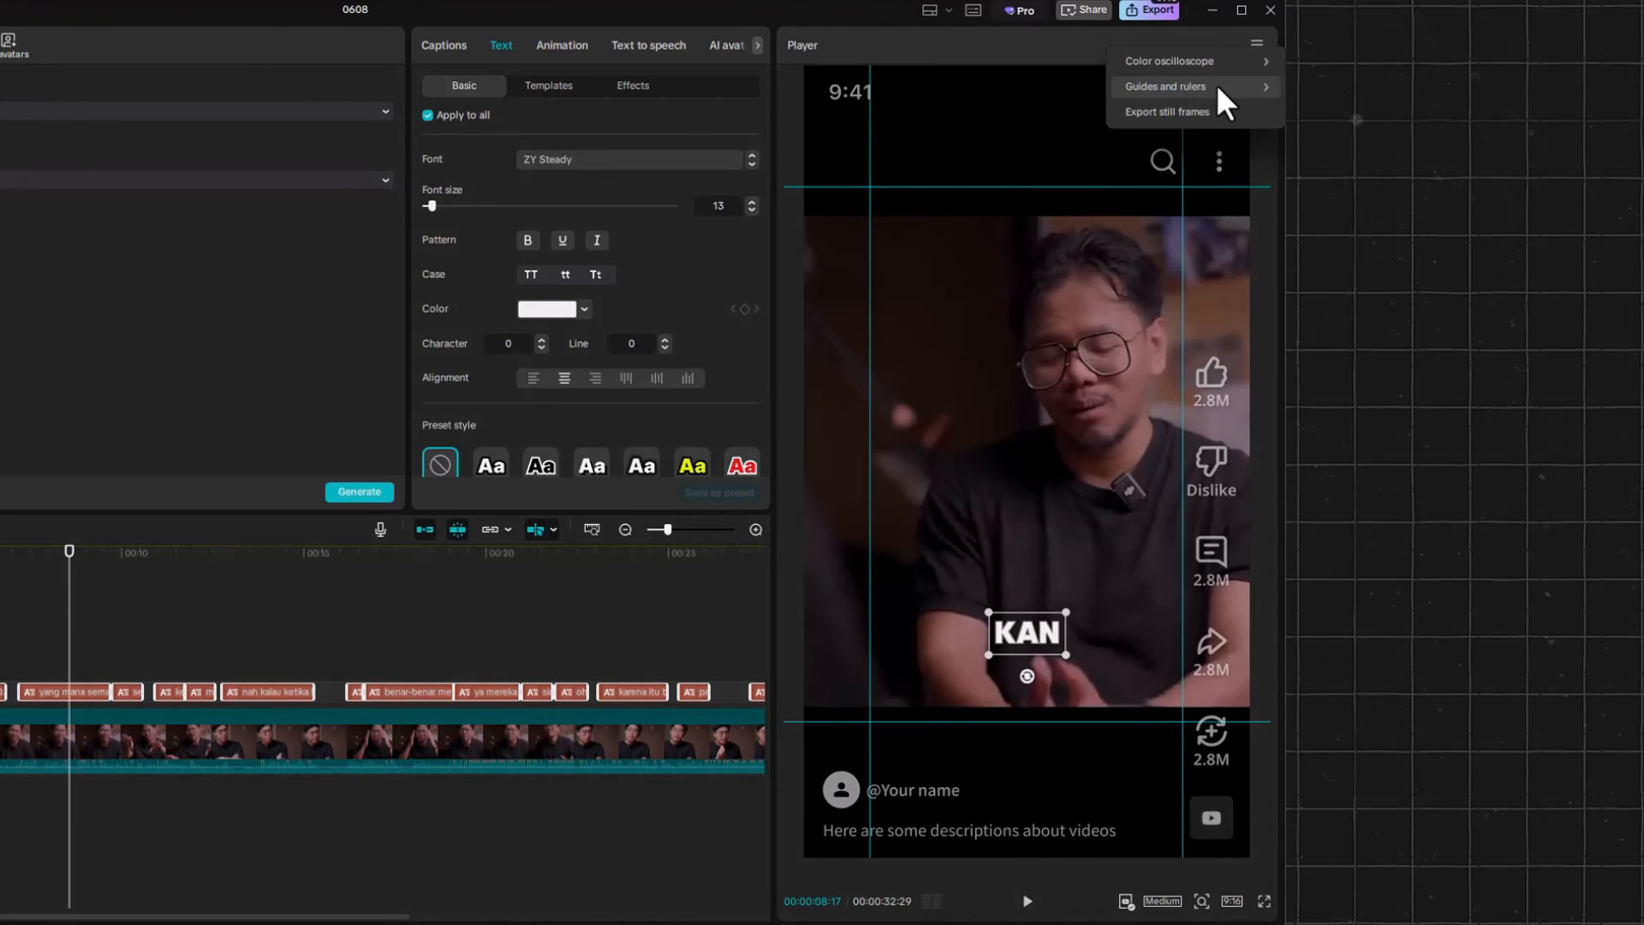
{"action": "mouse_move", "coordinate": [1205, 86]}
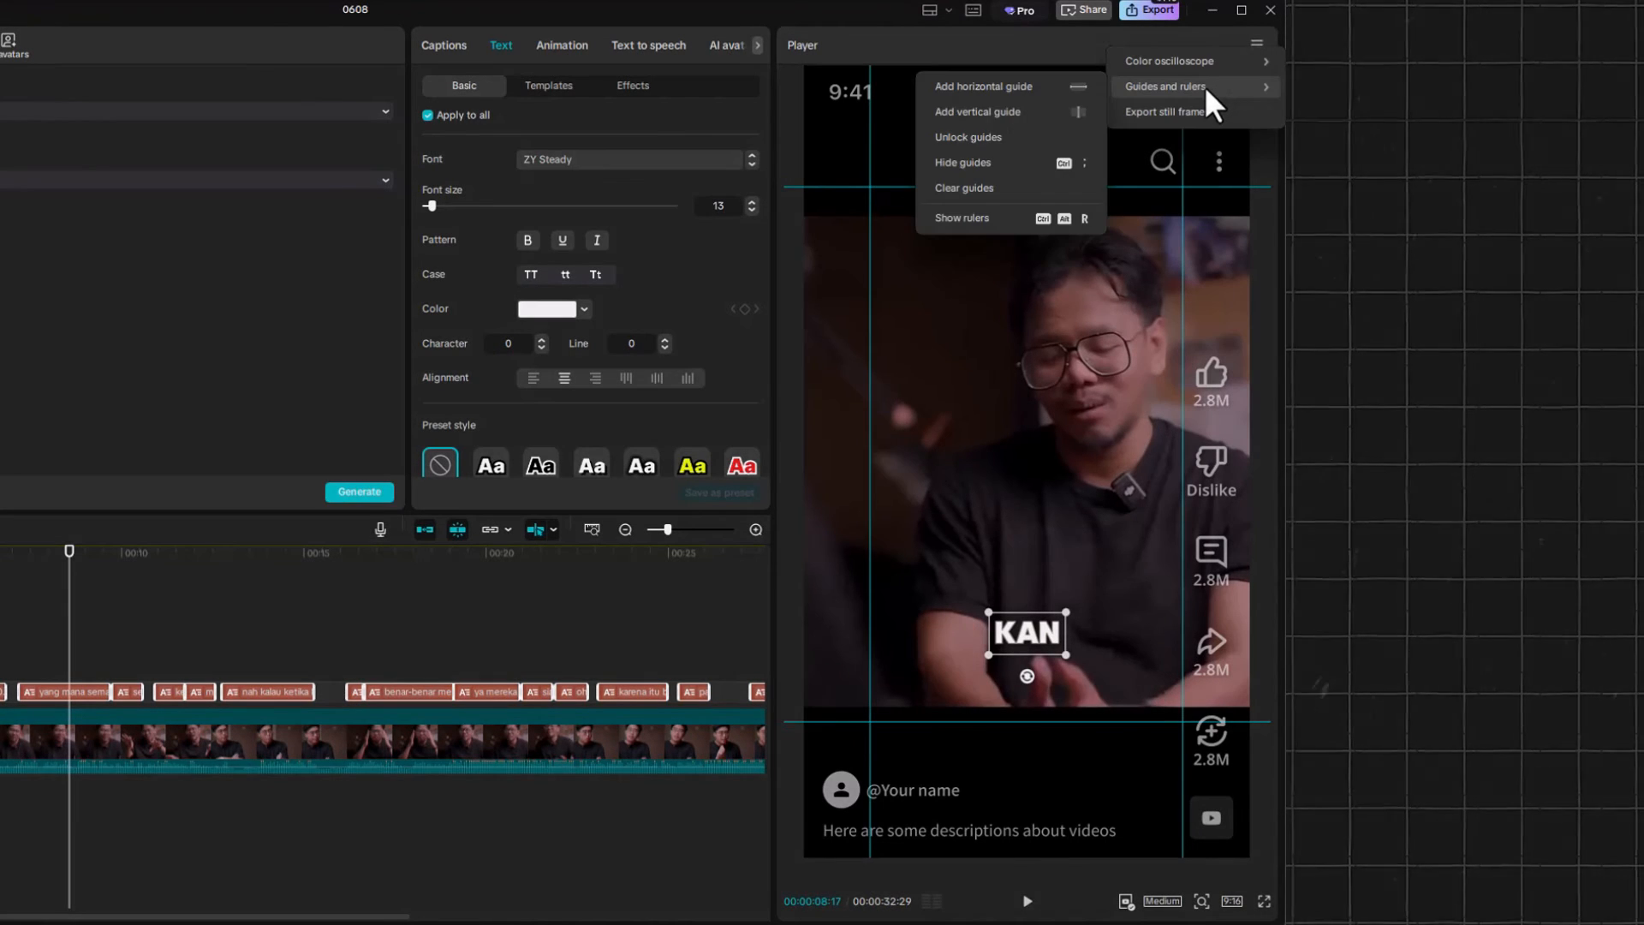
{"action": "left_click", "coordinate": [1016, 161]}
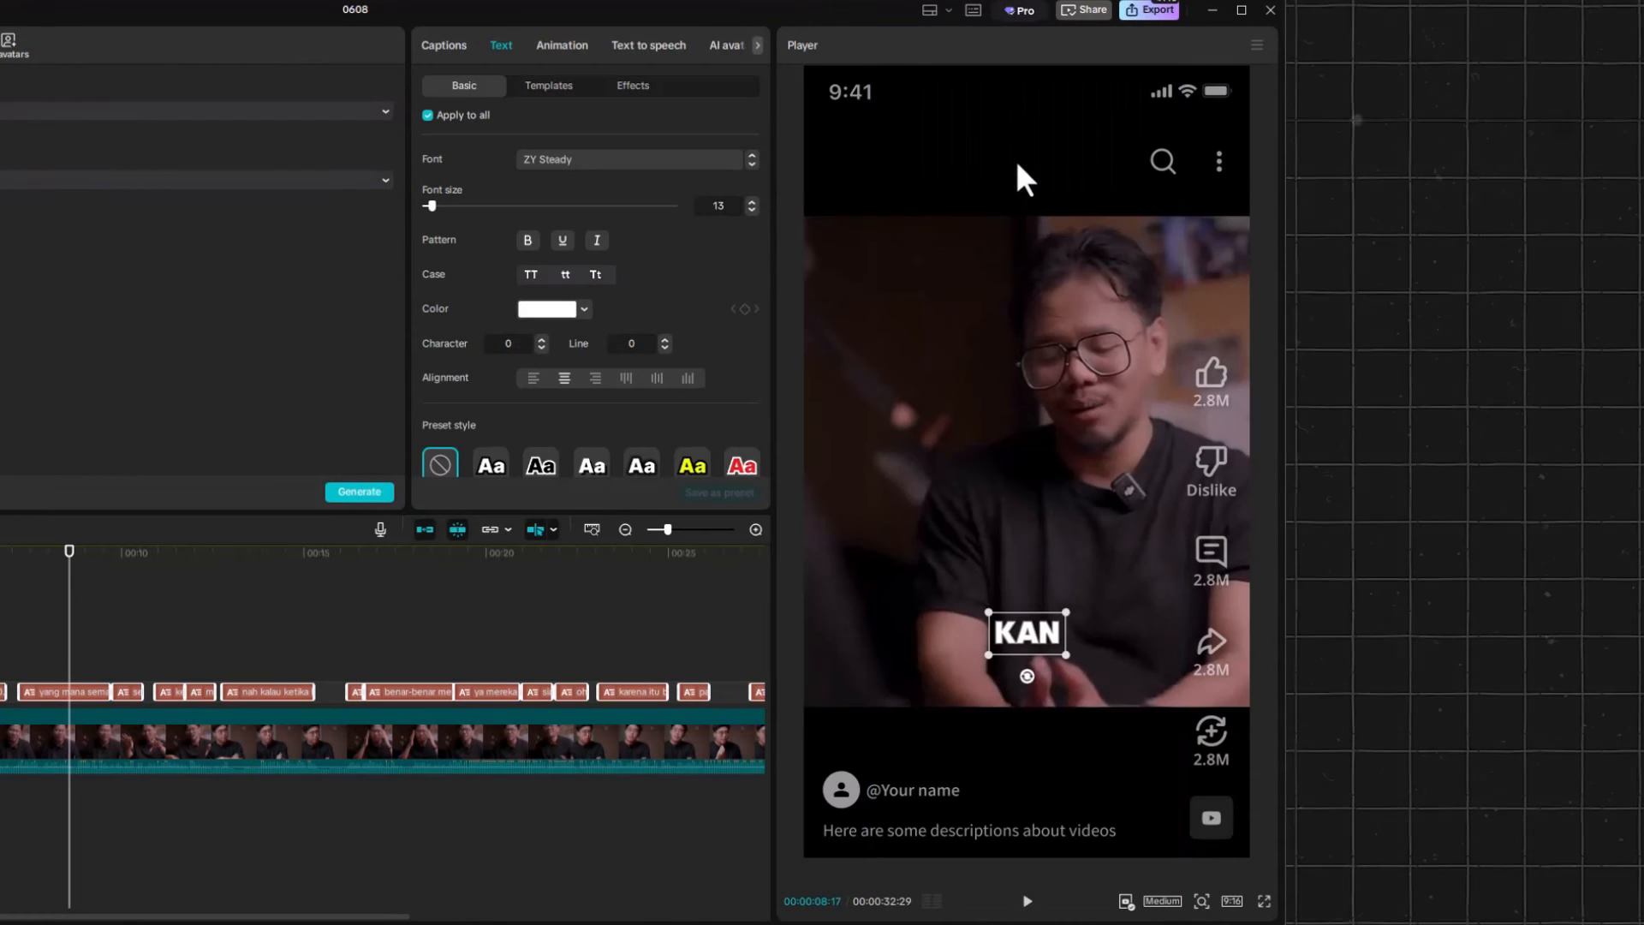
{"action": "left_click", "coordinate": [1255, 45]}
{"action": "mouse_move", "coordinate": [1164, 85]}
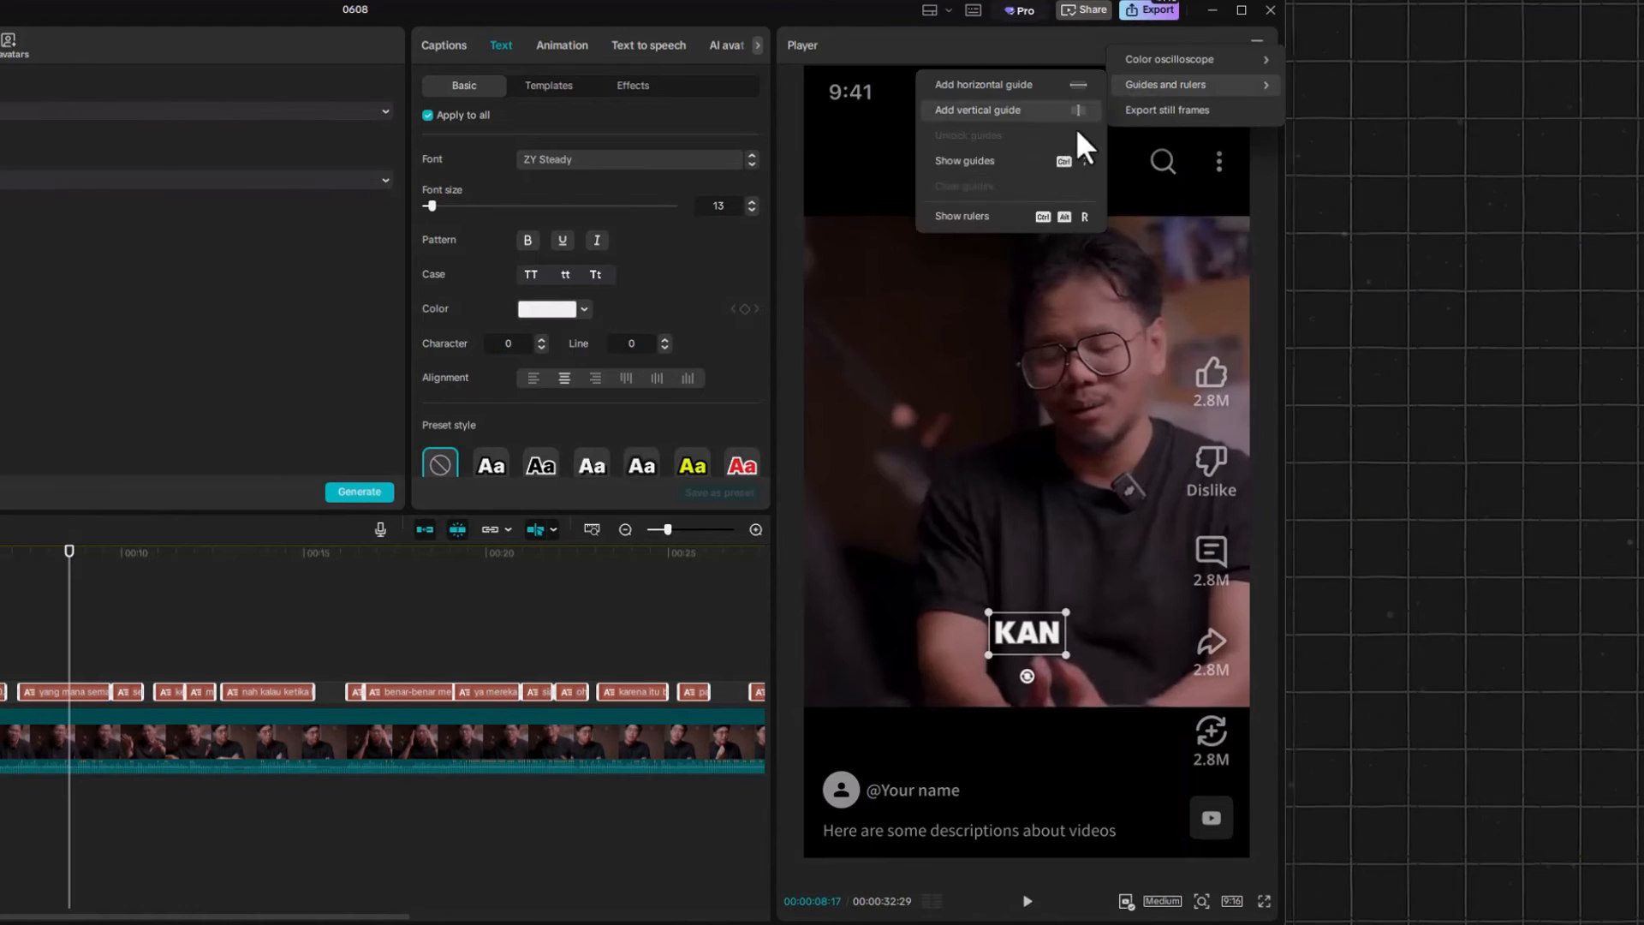
{"action": "left_click", "coordinate": [1005, 163]}
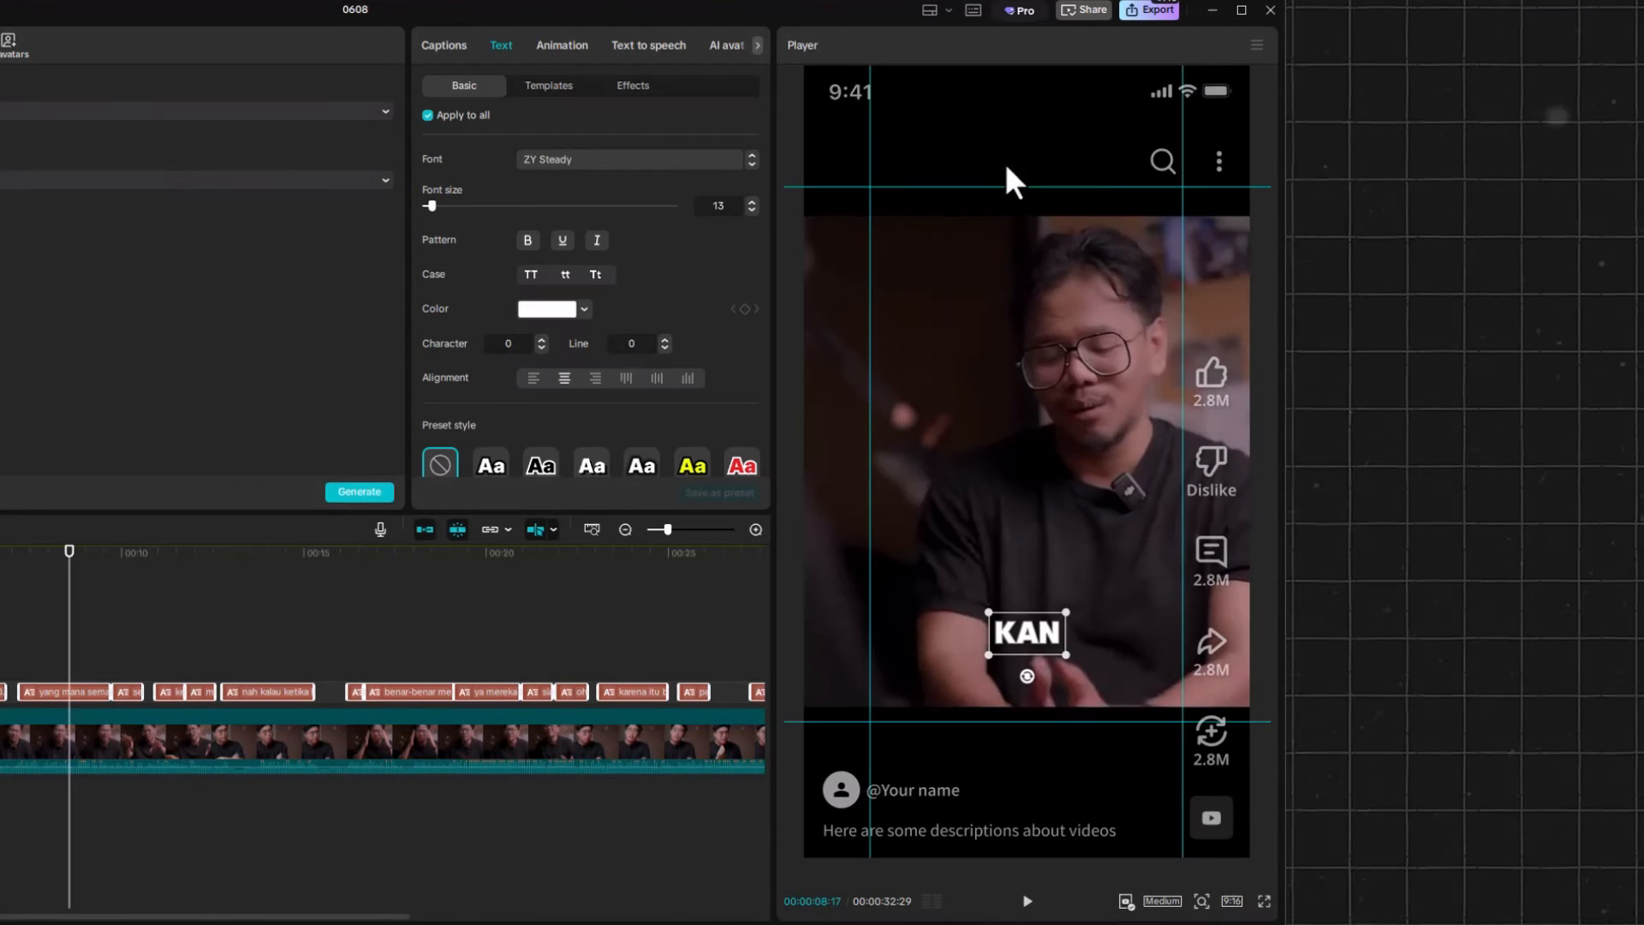
Clear all existing guides from the player and switch the social media preview to Instagram Reels.
{"action": "left_click", "coordinate": [1255, 44]}
{"action": "mouse_move", "coordinate": [1122, 85]}
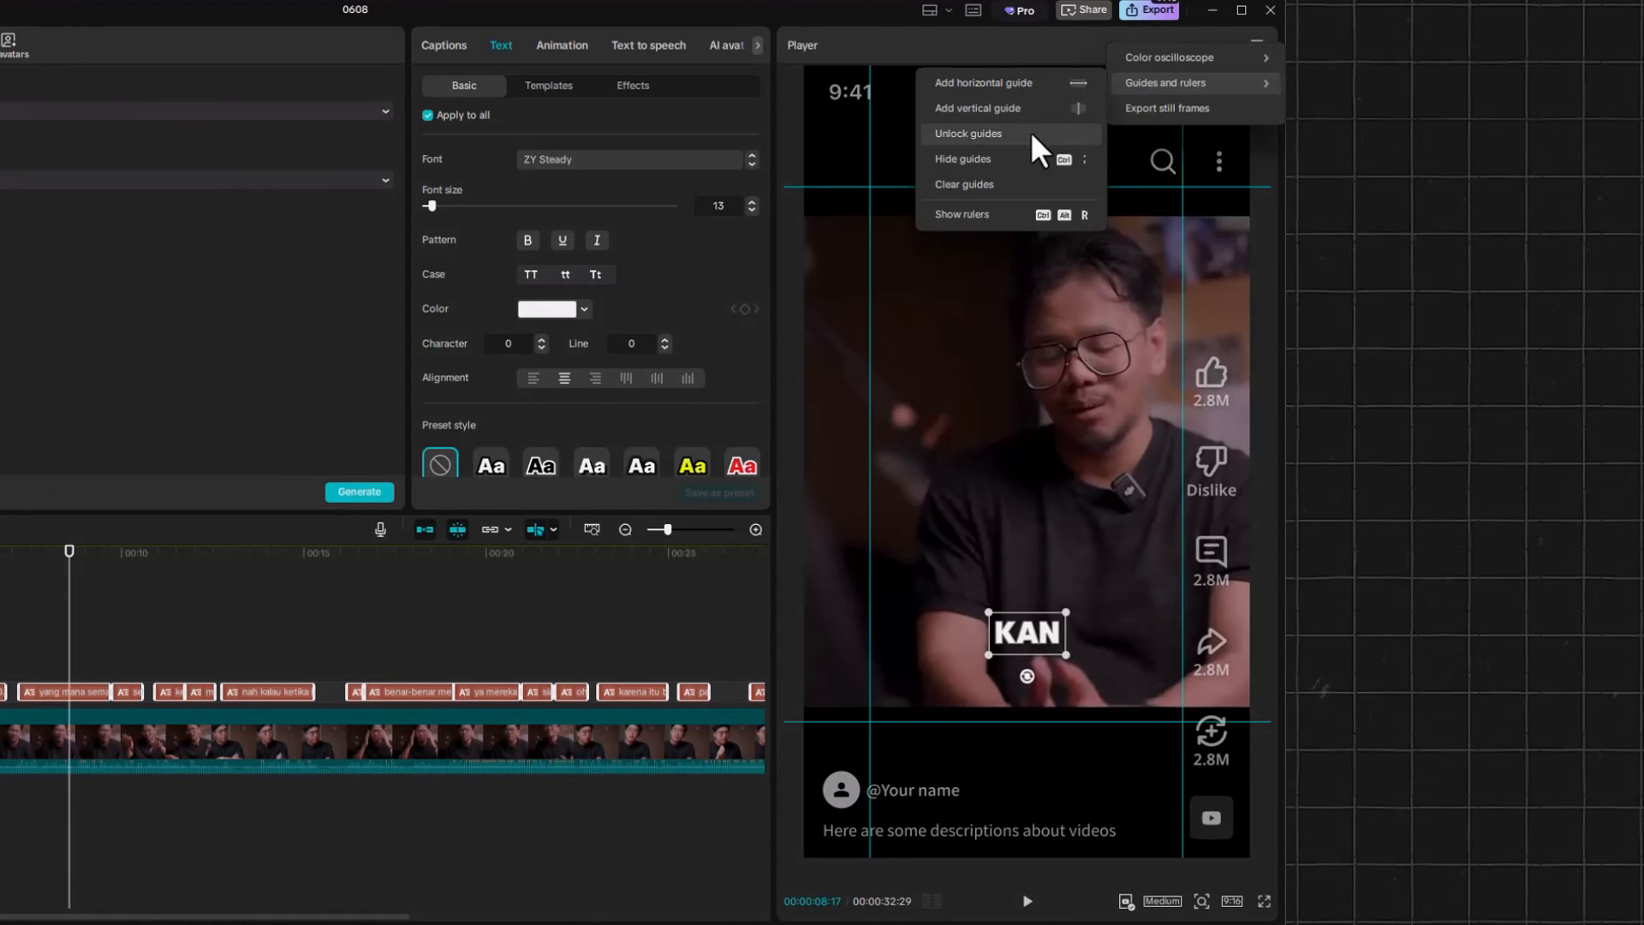
{"action": "left_click", "coordinate": [1004, 194]}
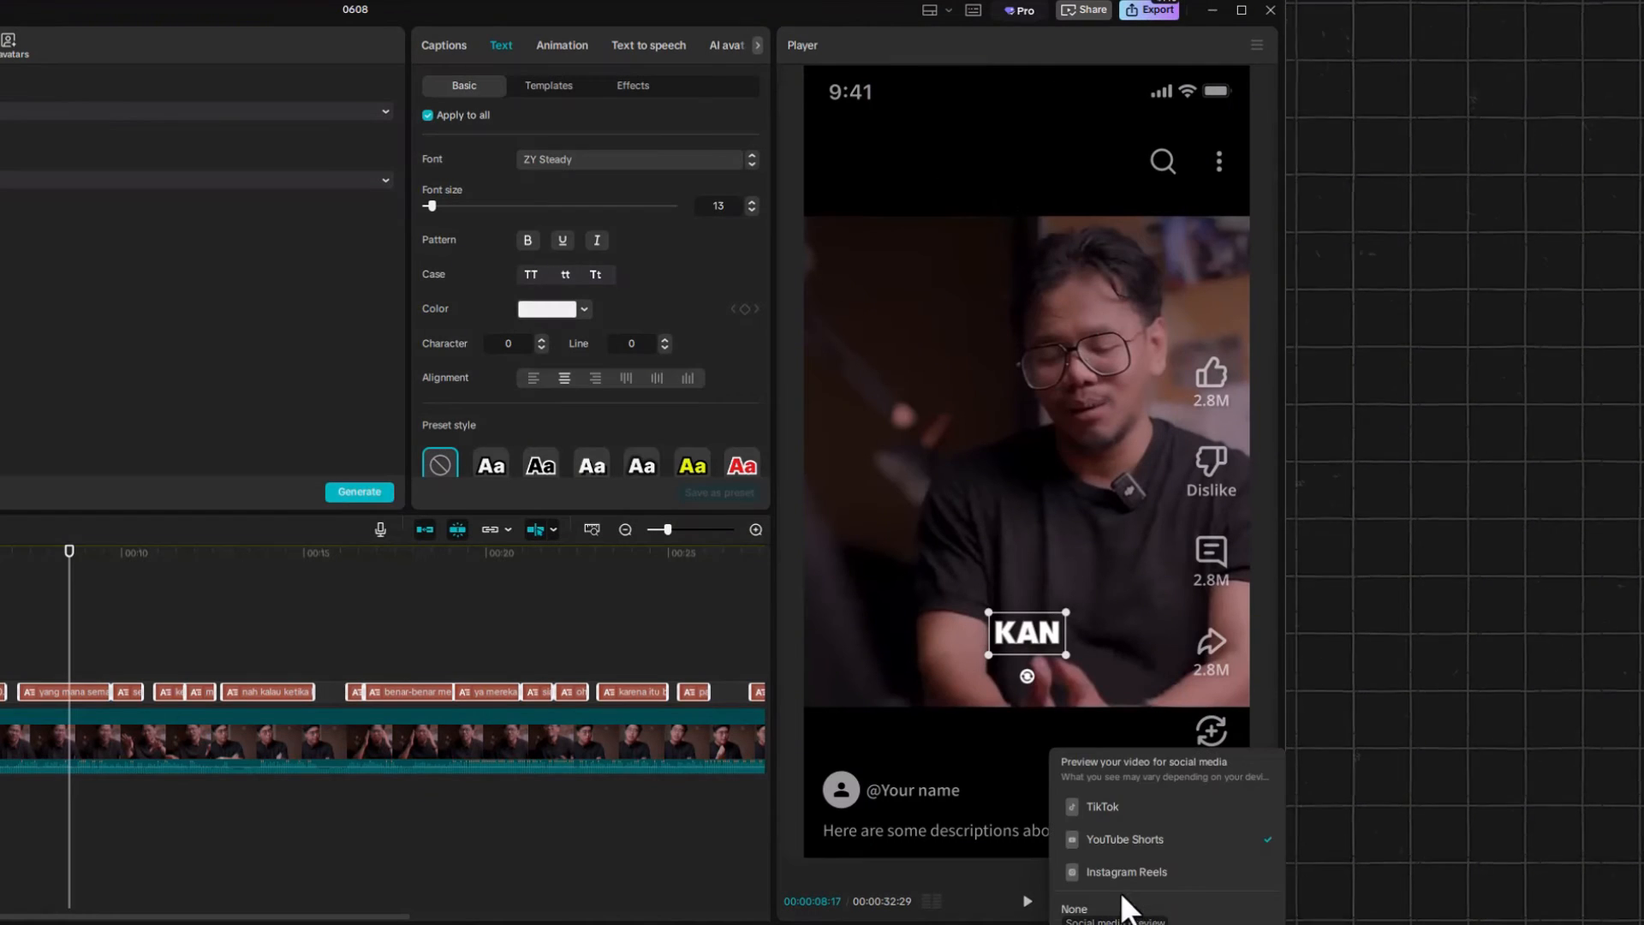
{"action": "left_click", "coordinate": [1119, 874]}
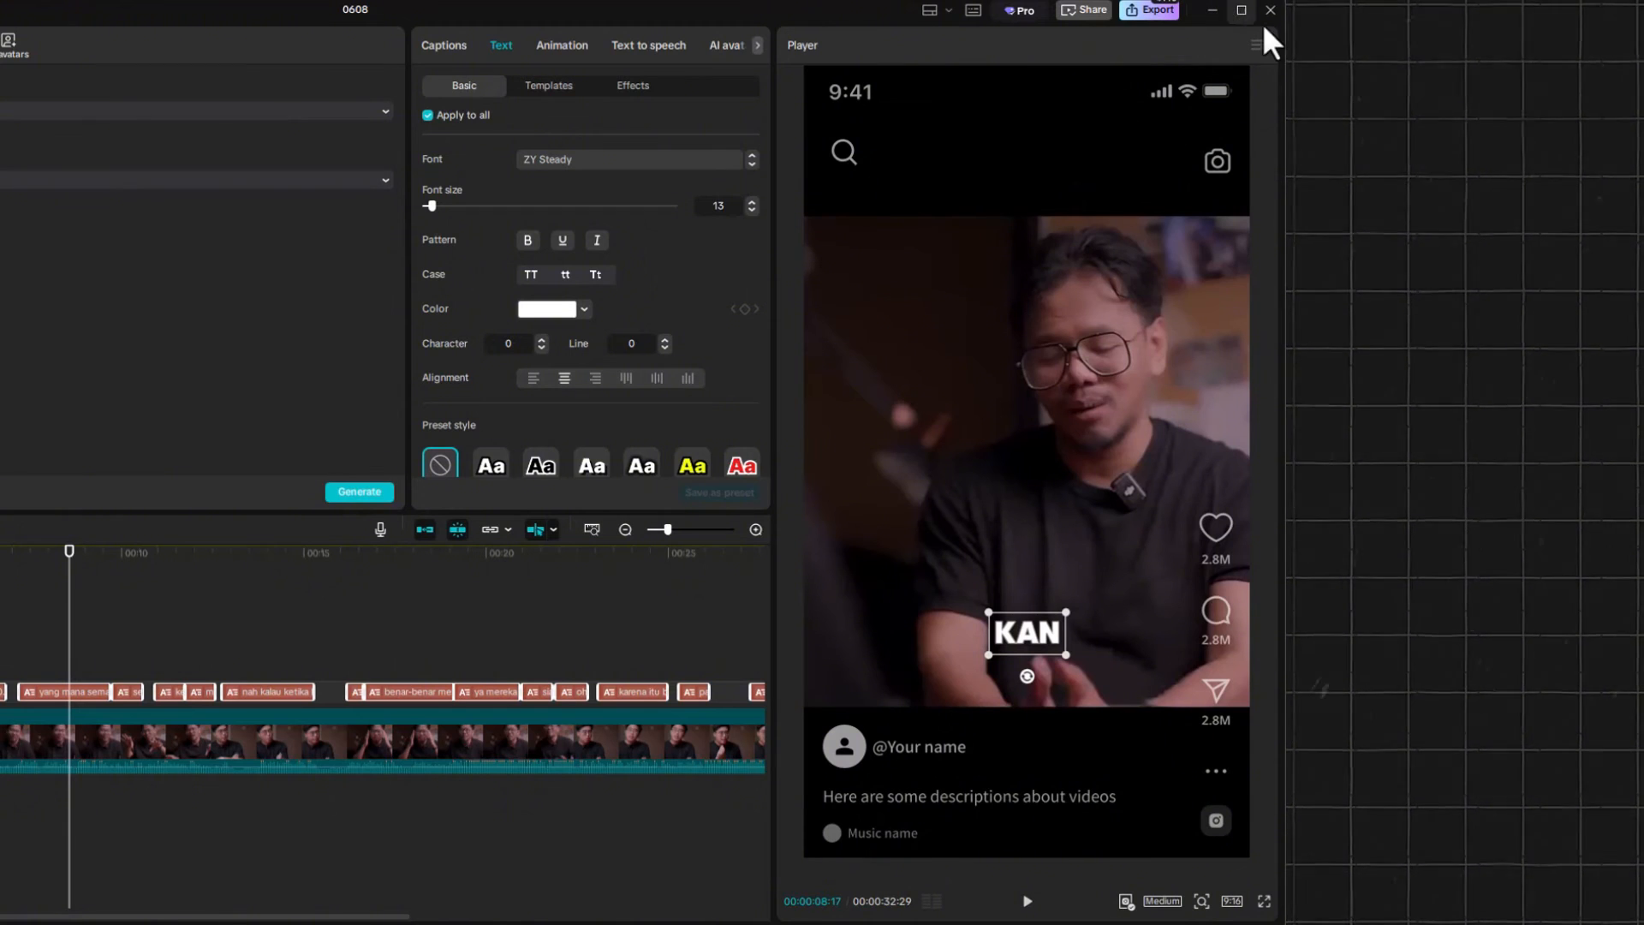
Add two horizontal guides, one just above the Reels account name and one just below the overlay's search and camera icons.
{"action": "left_click", "coordinate": [1256, 47]}
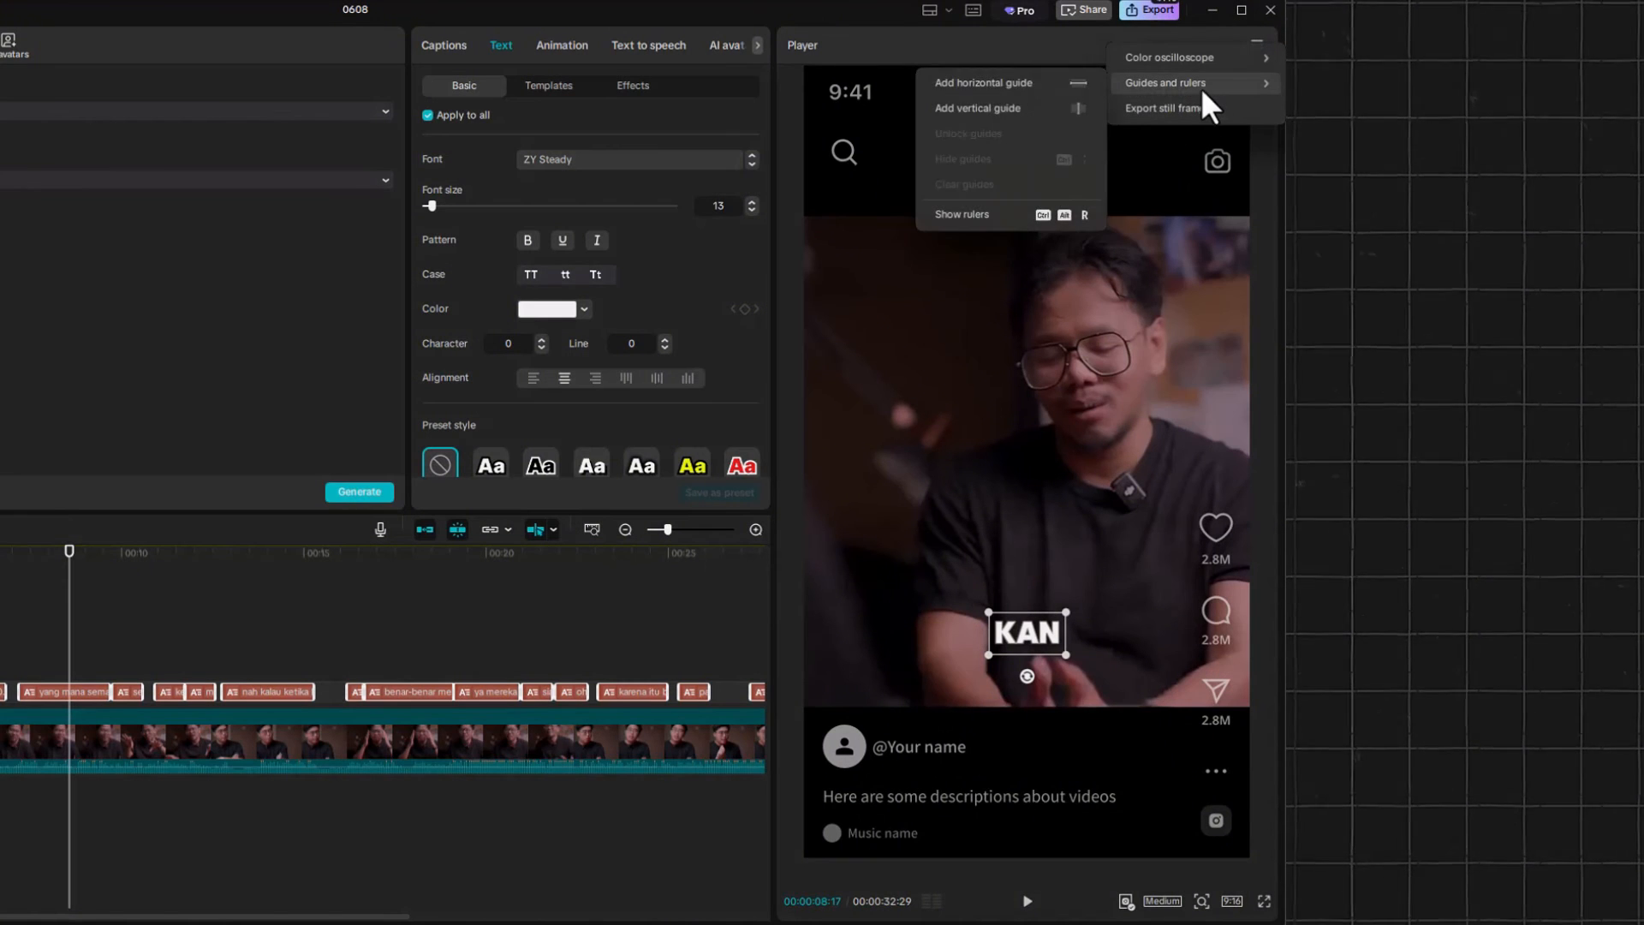
{"action": "mouse_move", "coordinate": [1173, 82]}
{"action": "left_click", "coordinate": [1021, 83]}
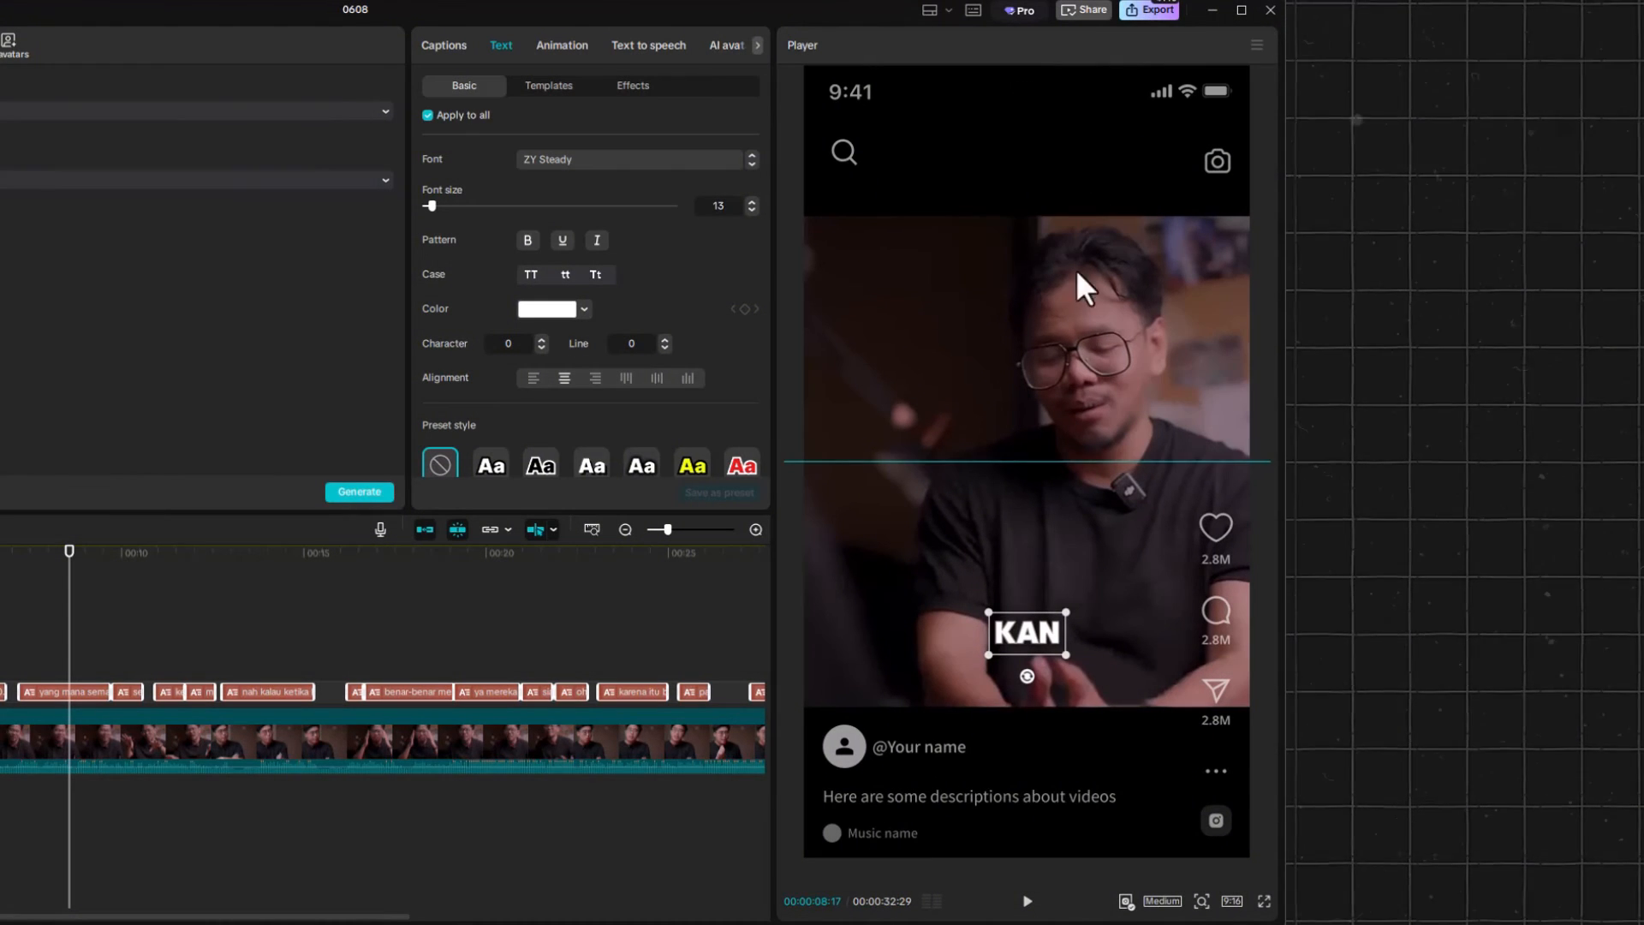
{"action": "left_click", "coordinate": [1257, 44]}
{"action": "left_click_drag", "start_coordinate": [1080, 461], "coordinate": [1080, 711]}
{"action": "left_click", "coordinate": [1021, 83]}
Add two vertical guides, one just left of the Reels like and comment icons and one just right of the search icon.
{"action": "left_click", "coordinate": [1257, 45]}
{"action": "left_click", "coordinate": [1020, 108]}
{"action": "left_click_drag", "start_coordinate": [1027, 335], "coordinate": [1190, 335]}
{"action": "left_click", "coordinate": [1257, 45]}
{"action": "left_click", "coordinate": [1024, 108]}
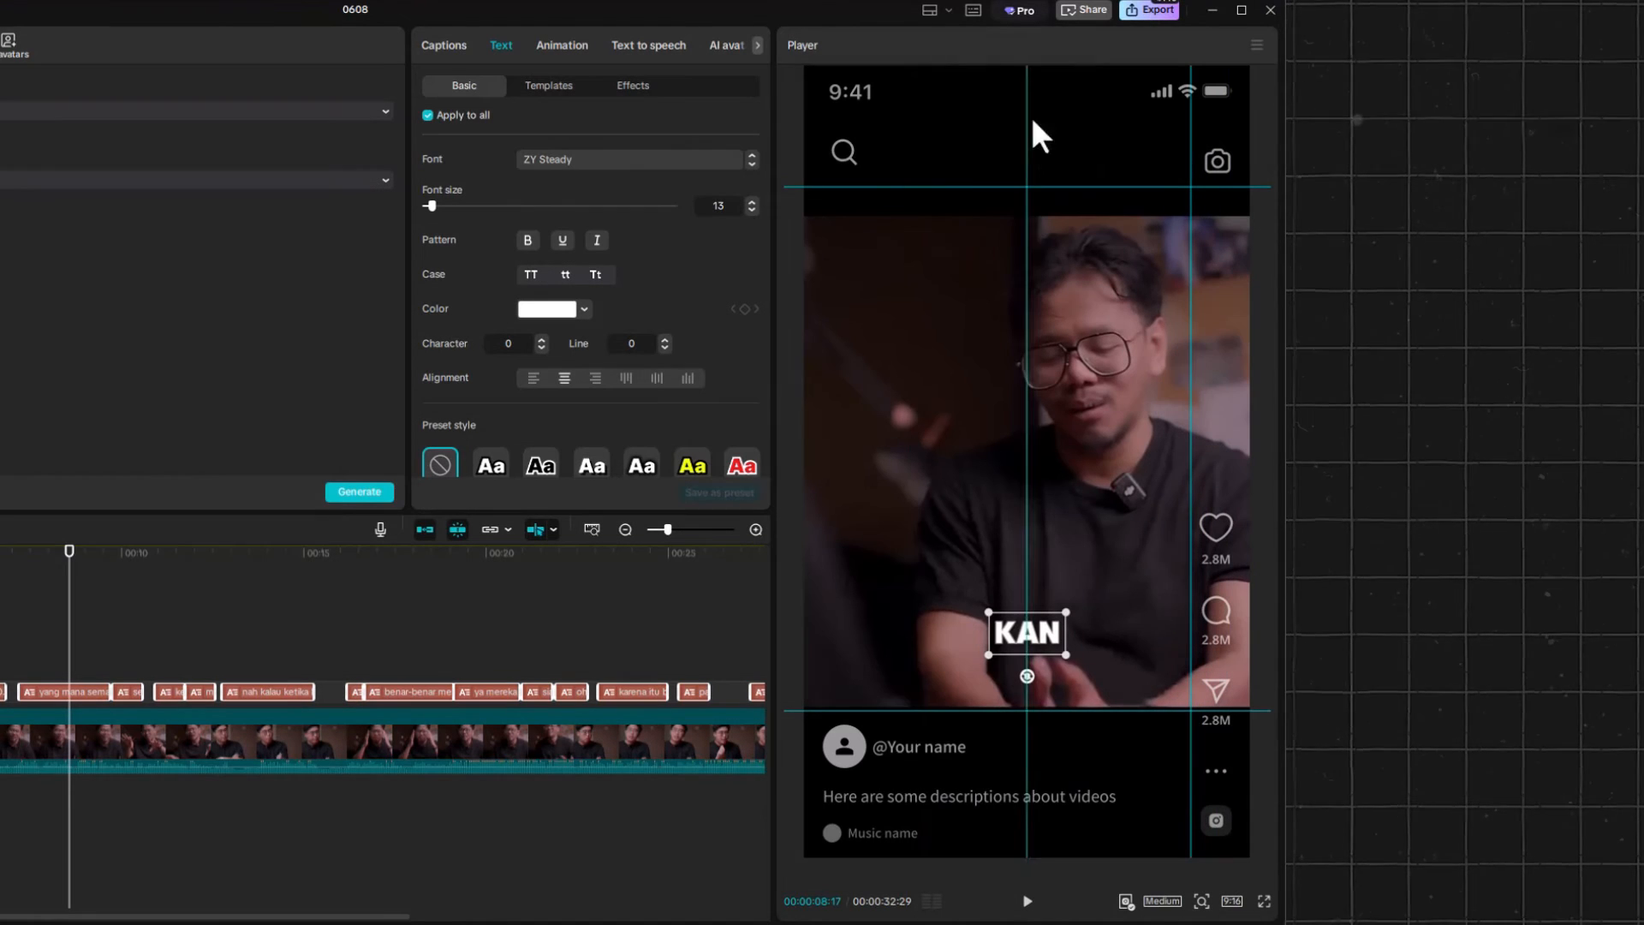
{"action": "left_click_drag", "start_coordinate": [1027, 307], "coordinate": [870, 306]}
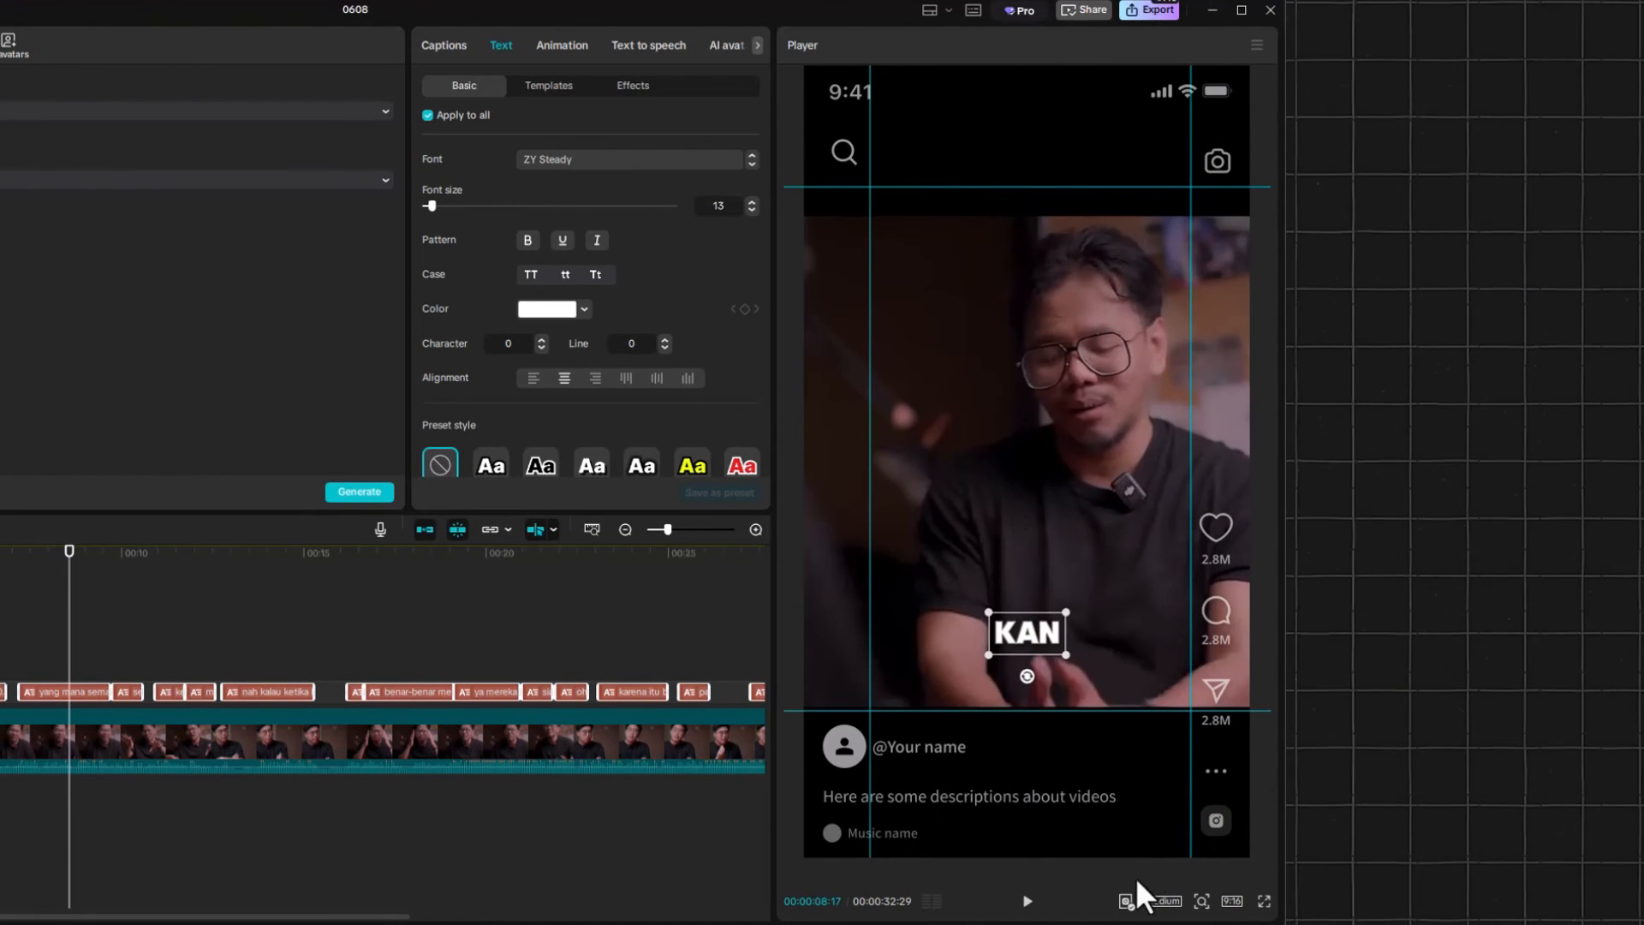
Switch the social media preview to TikTok and check the captions against the guides at several points of the video.
{"action": "left_click", "coordinate": [1126, 902]}
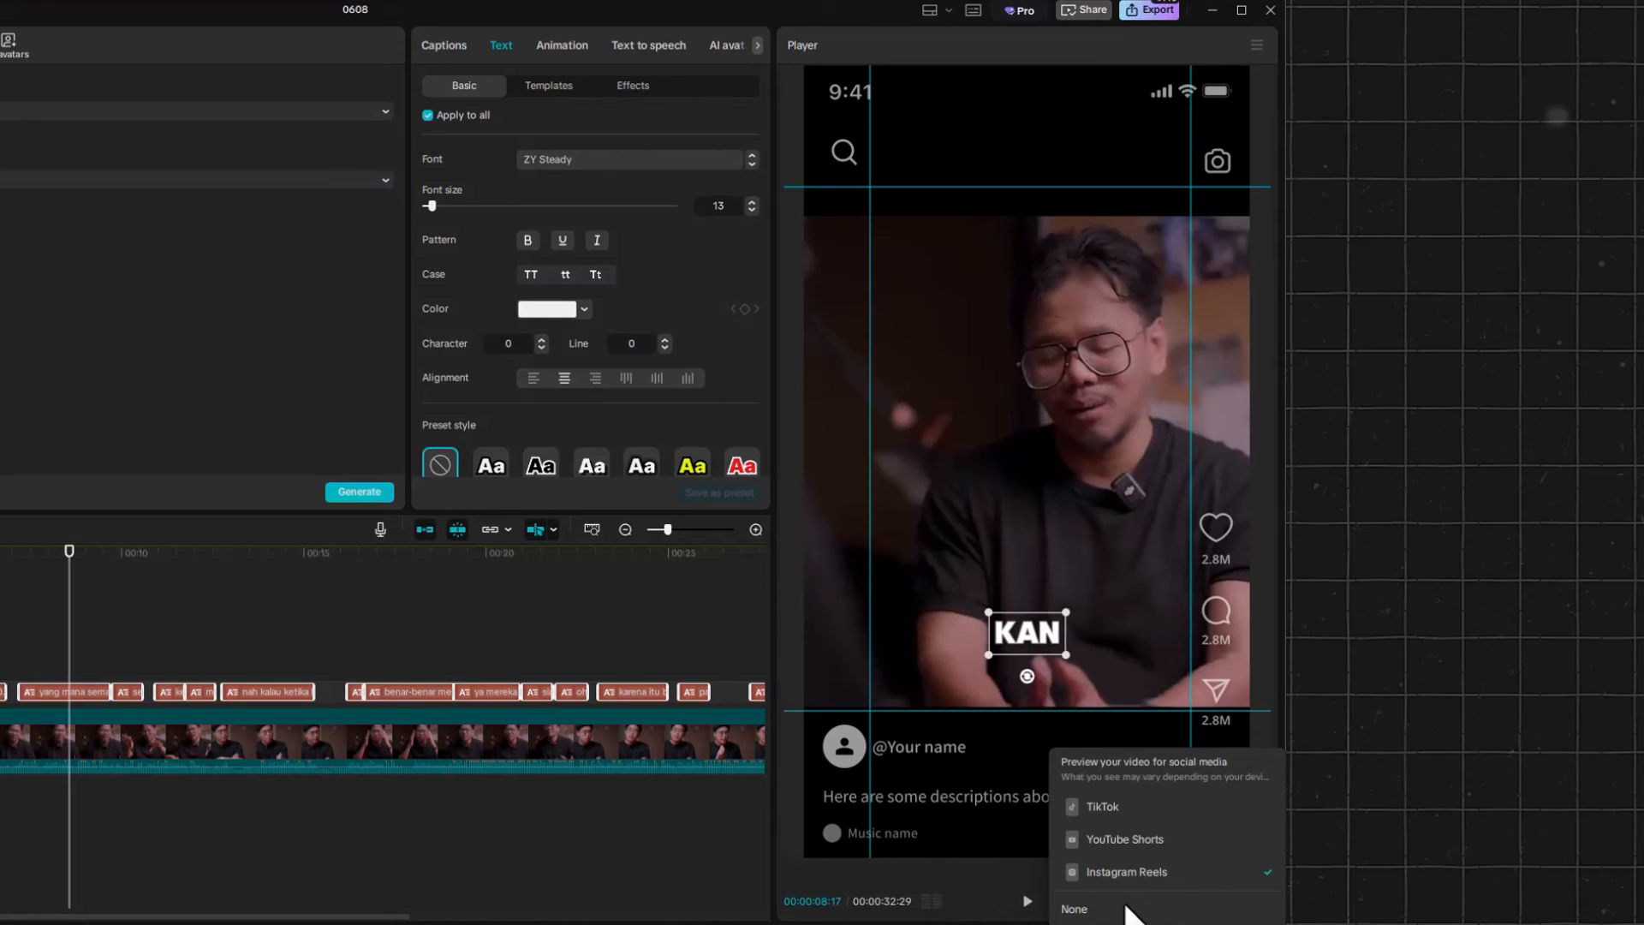
{"action": "left_click", "coordinate": [1074, 805]}
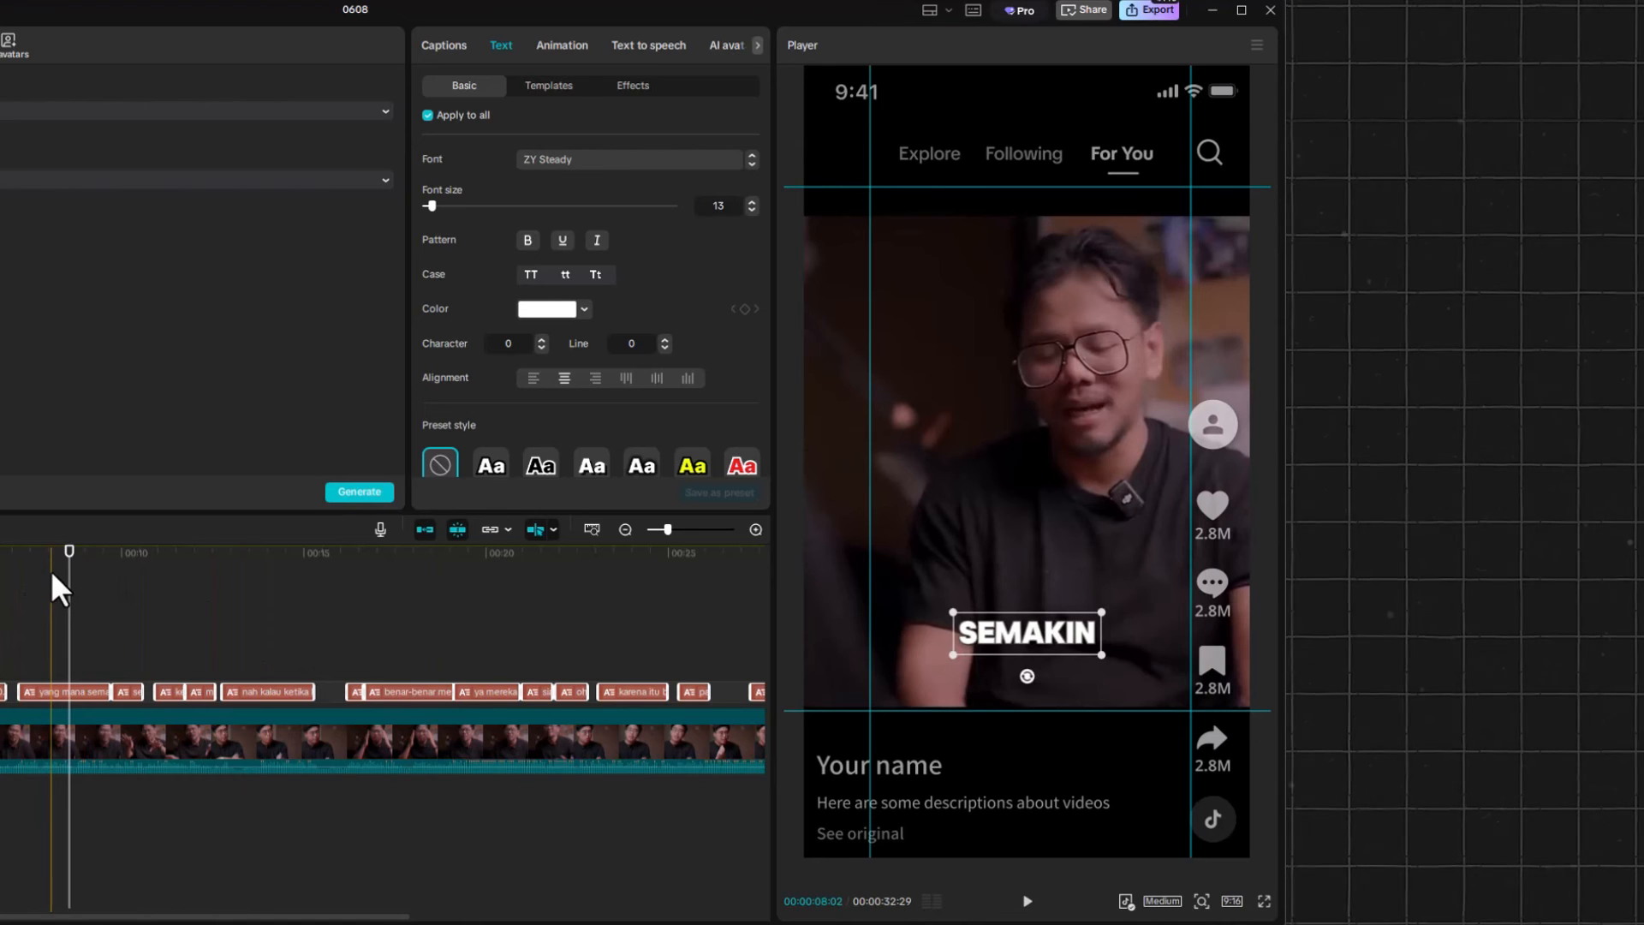
{"action": "left_click_drag", "start_coordinate": [54, 551], "coordinate": [254, 553]}
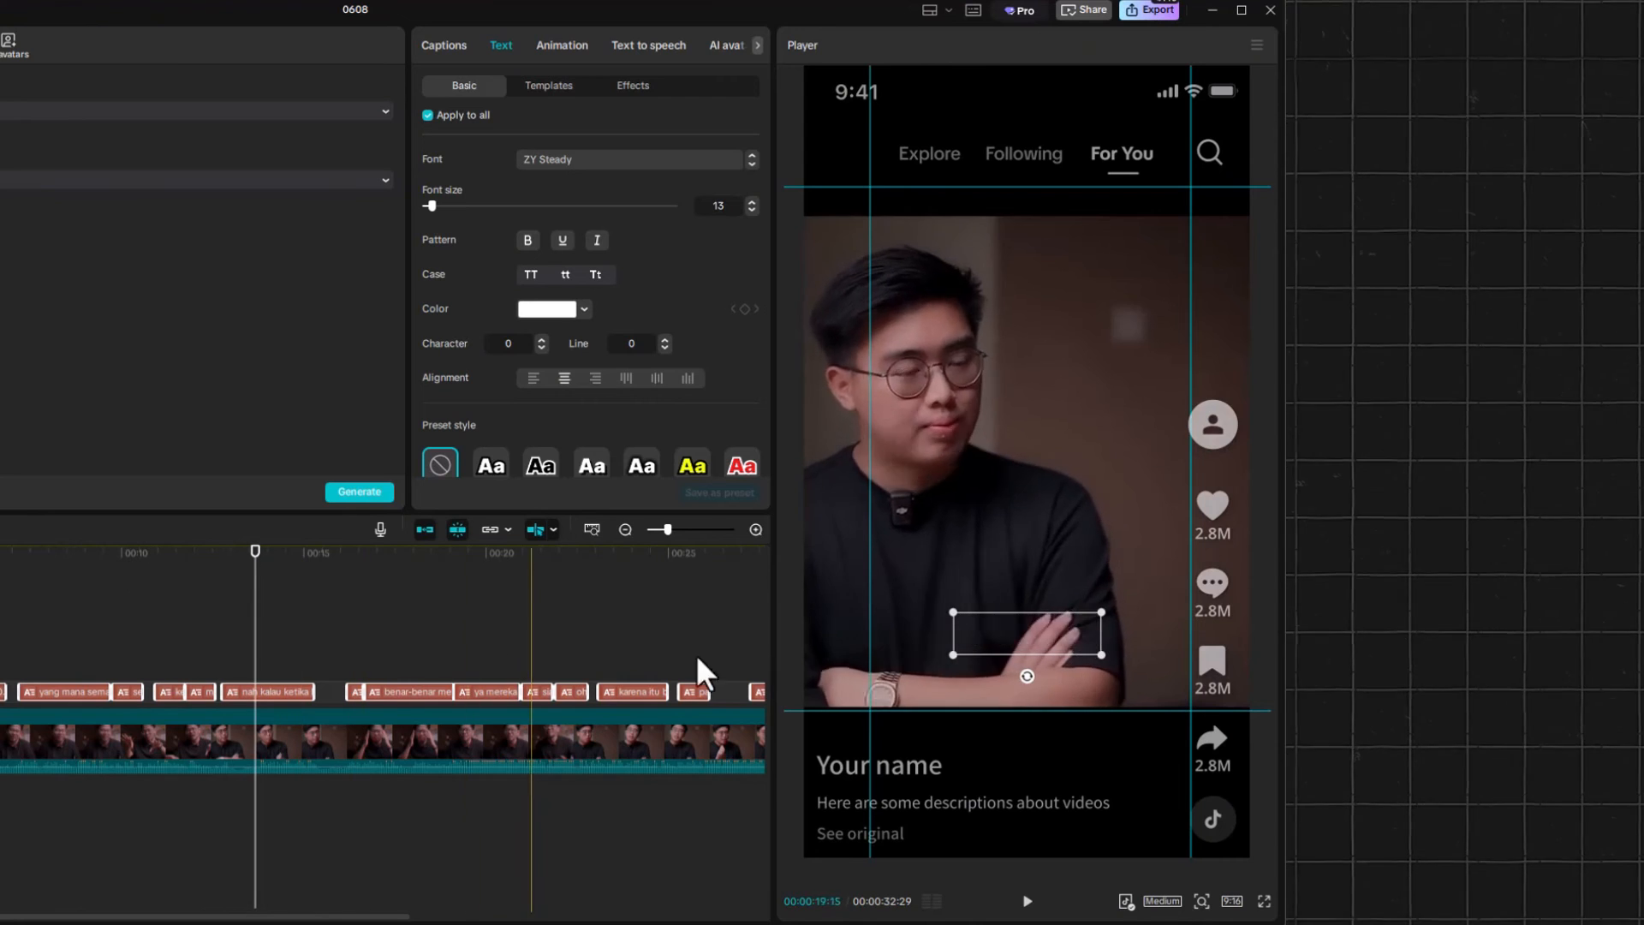
{"action": "left_click", "coordinate": [355, 552]}
{"action": "left_click_drag", "start_coordinate": [357, 551], "coordinate": [404, 556]}
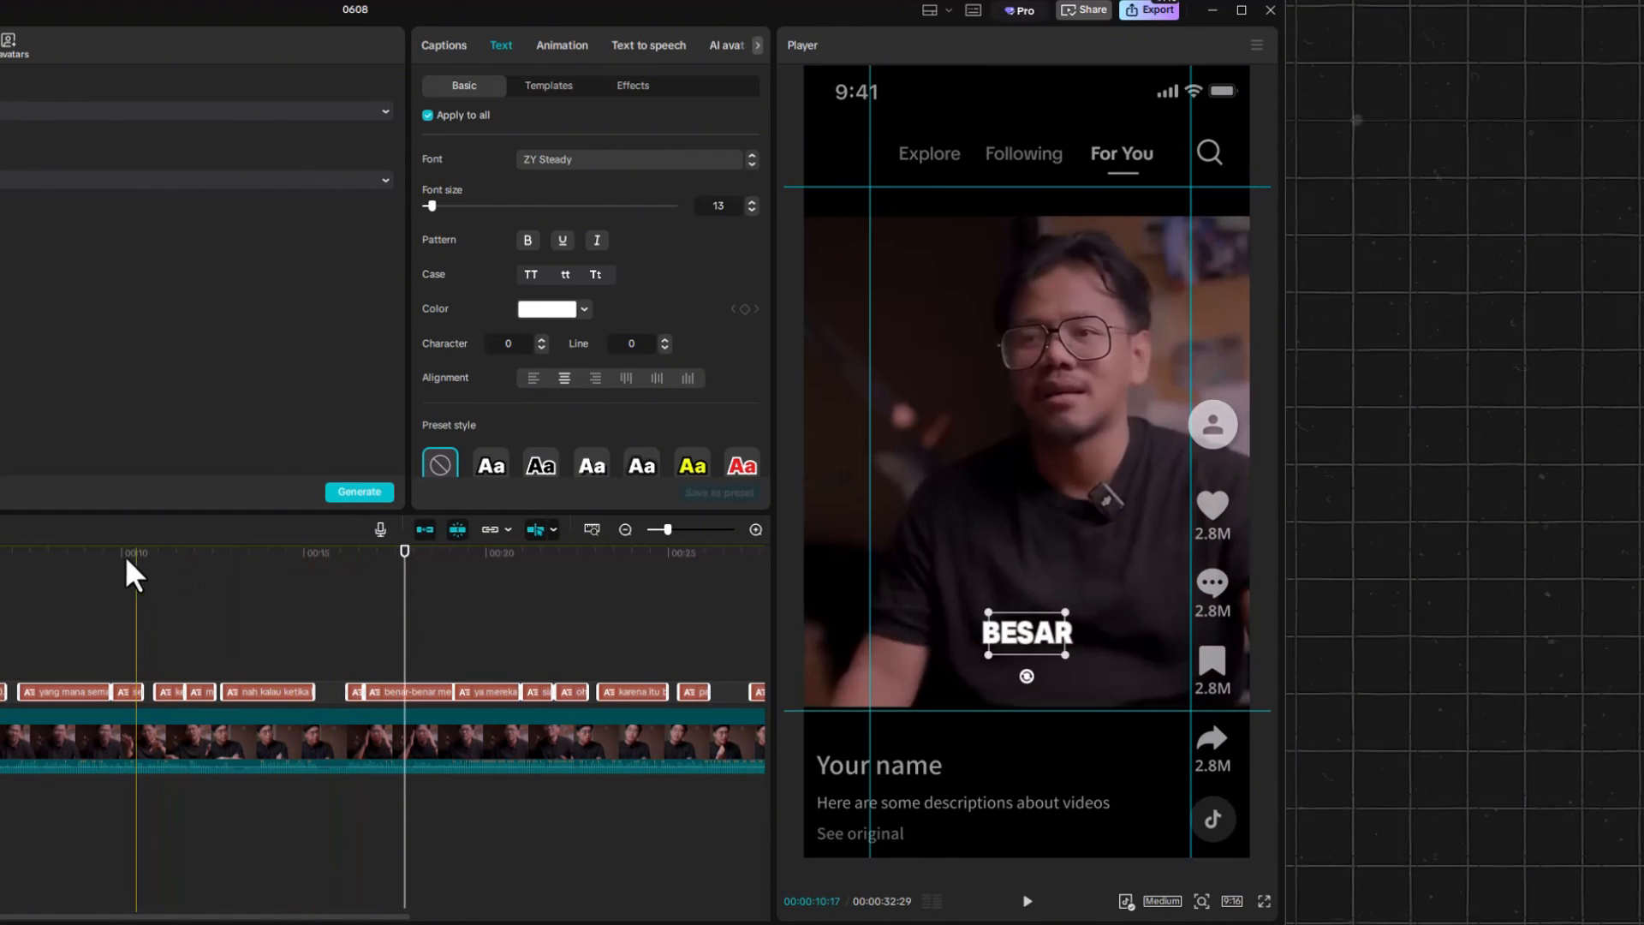
{"action": "left_click", "coordinate": [96, 551]}
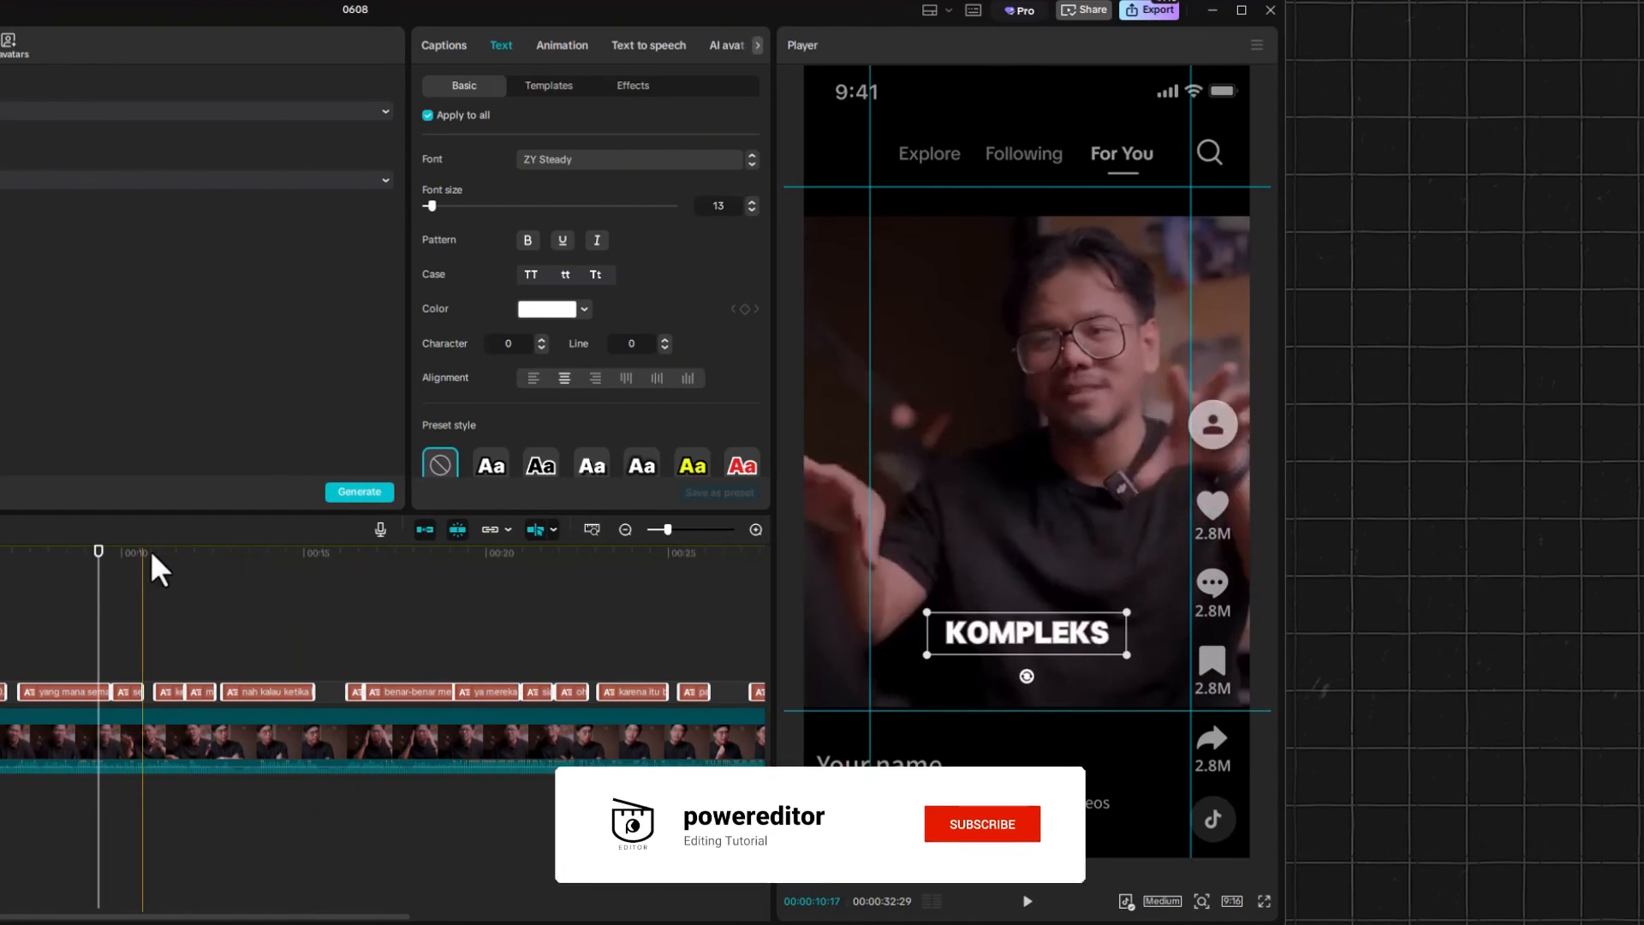